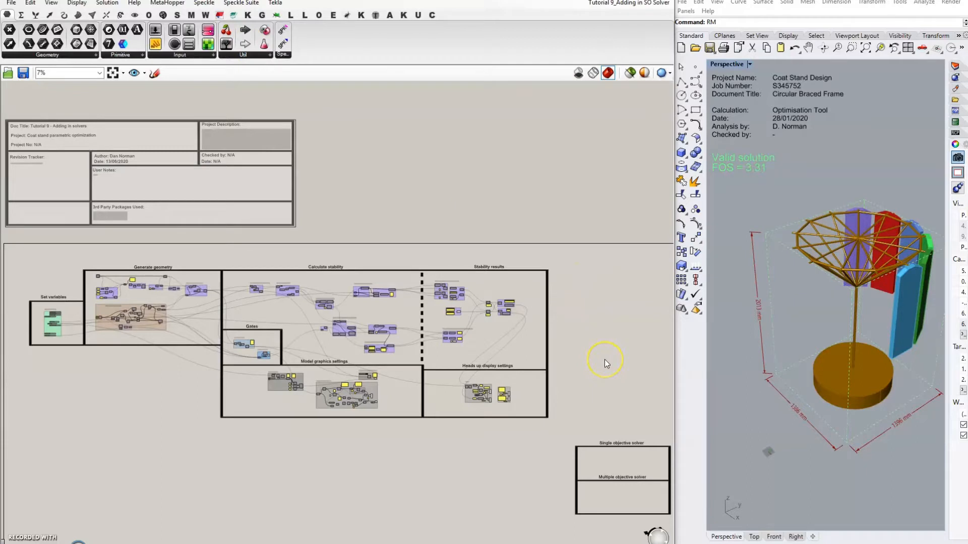
# Place a Galapagos evolutionary solver component inside the "Single objective solver" frame, near the right end of its upper part
pyautogui.moveTo(604, 359); pyautogui.dragTo(572, 335, button='right')
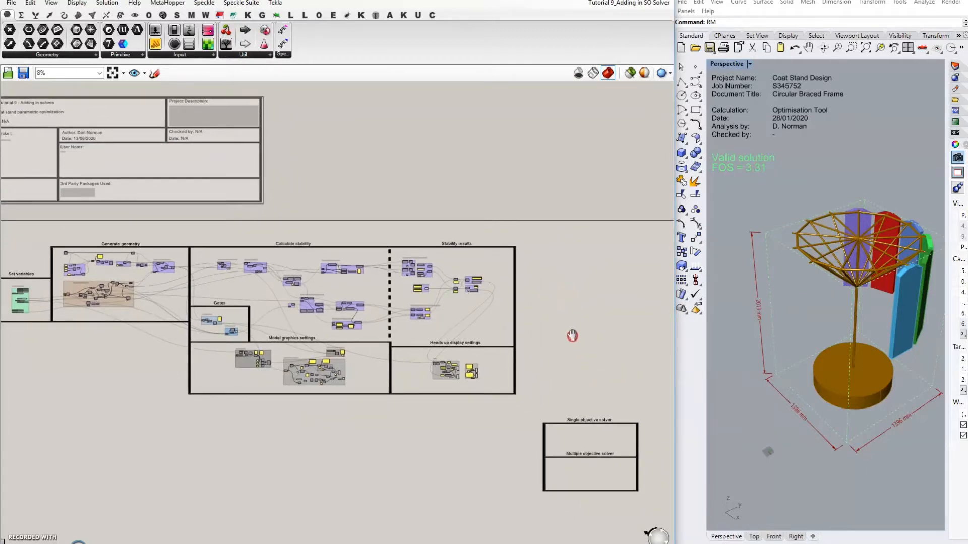
pyautogui.moveTo(573, 335); pyautogui.dragTo(534, 311, button='right')
pyautogui.scroll(8, 519, 418)
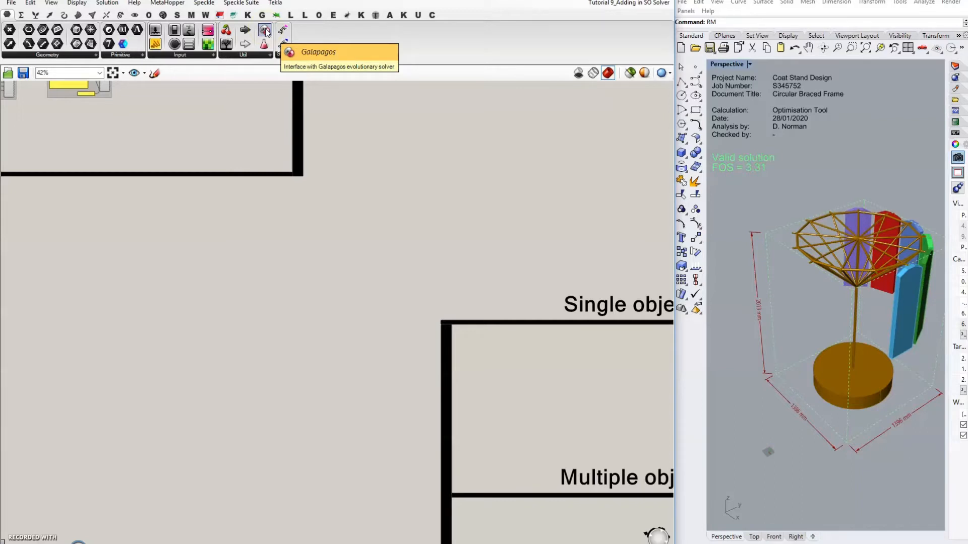
pyautogui.moveTo(266, 32); pyautogui.dragTo(580, 366)
pyautogui.moveTo(611, 404); pyautogui.dragTo(359, 355, button='right')
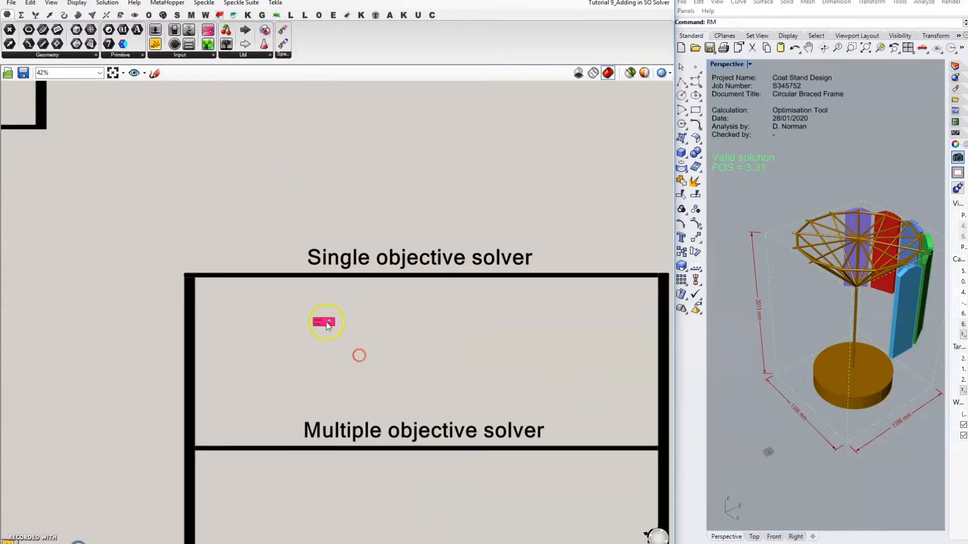
pyautogui.moveTo(327, 325); pyautogui.dragTo(560, 308)
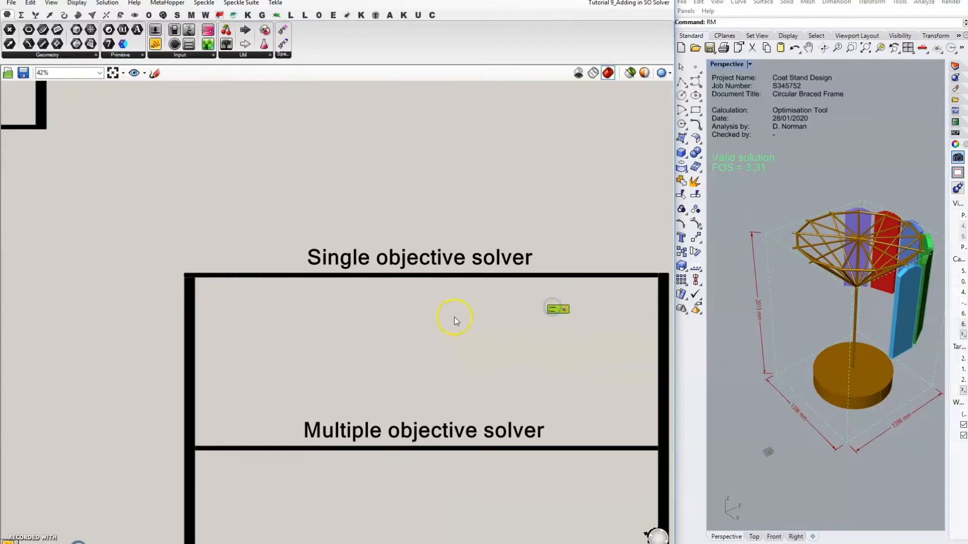
pyautogui.scroll(5, 444, 318)
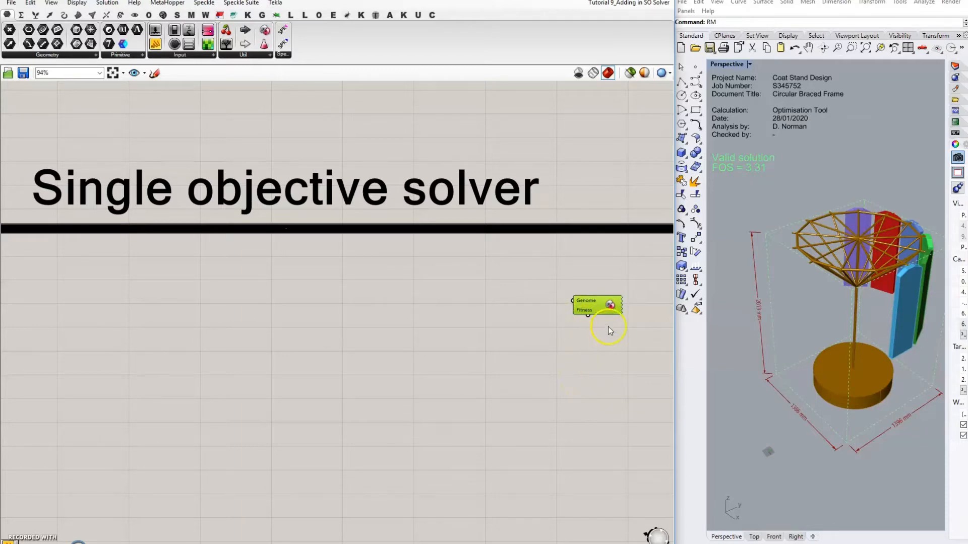
pyautogui.scroll(-1, 608, 328)
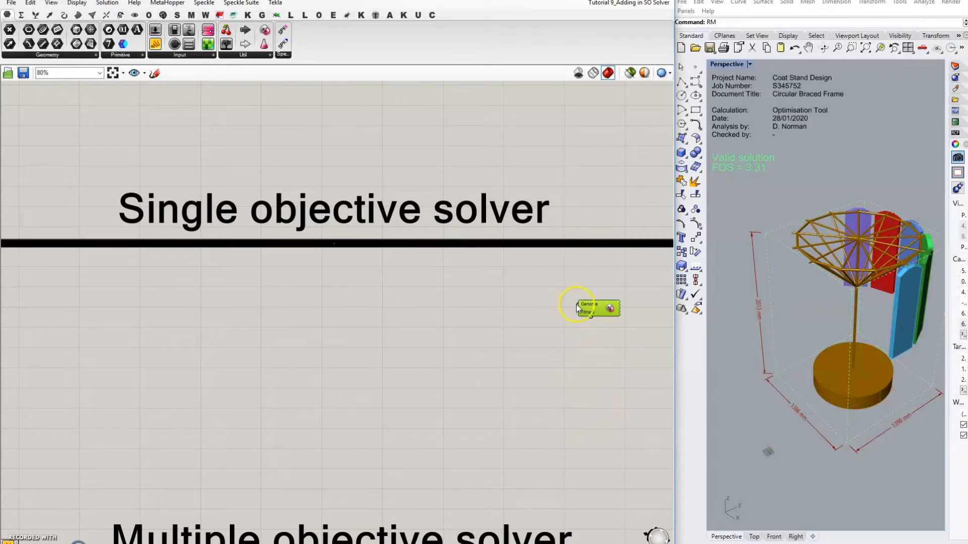
# Connect the Galapagos component's Genome to the "Diameter of Hoop (mm)" slider in the User Variables group
pyautogui.click(609, 310)
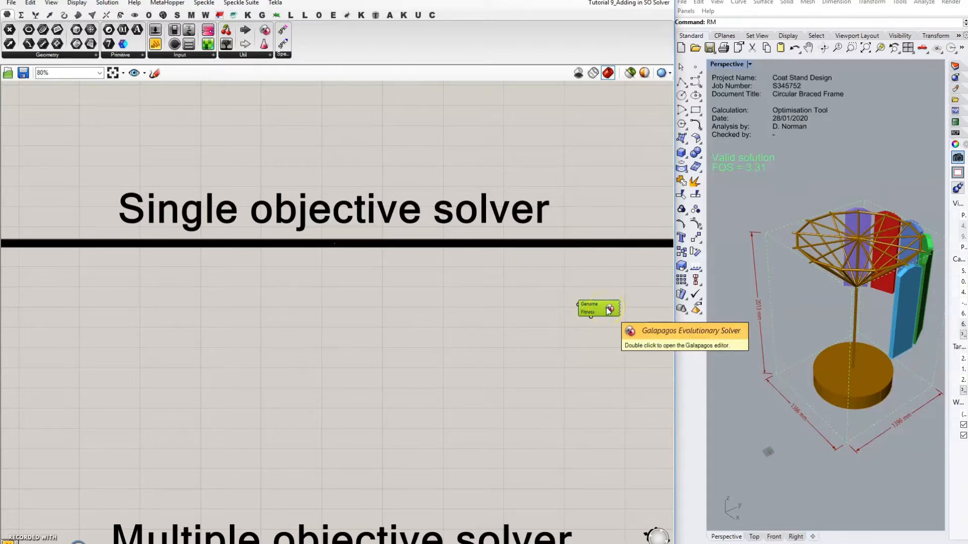
pyautogui.click(610, 346)
pyautogui.moveTo(578, 305); pyautogui.dragTo(361, 199)
pyautogui.scroll(-6, 609, 399)
pyautogui.scroll(-2, 536, 399)
pyautogui.scroll(10, 121, 302)
pyautogui.scroll(-3, 198, 270)
pyautogui.scroll(4, 334, 406)
pyautogui.click(191, 198)
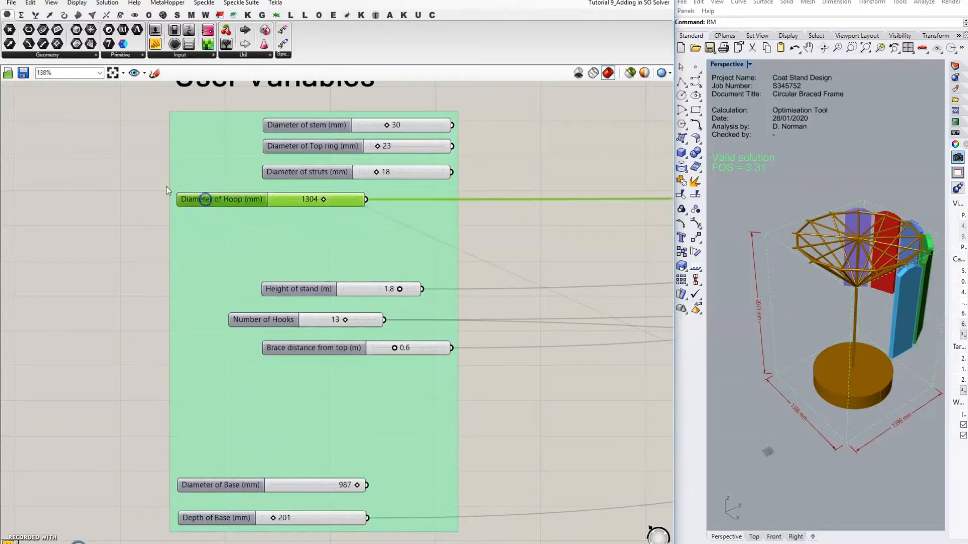
# Add the "Diameter of Base (mm)" slider to the Galapagos component's Genome while keeping the existing connection
pyautogui.scroll(-5, 156, 181)
pyautogui.scroll(-4, 141, 167)
pyautogui.scroll(6, 525, 281)
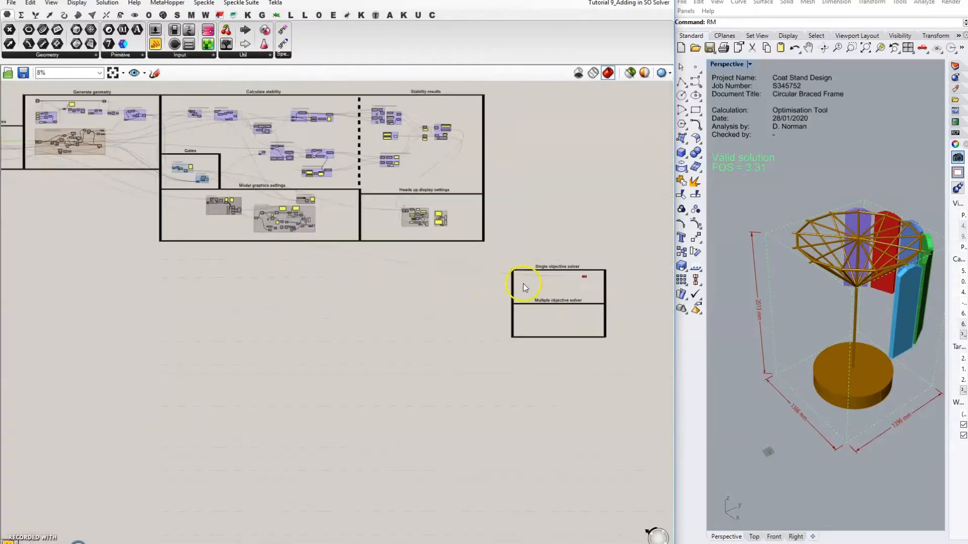
pyautogui.scroll(5, 598, 270)
pyautogui.moveTo(600, 250); pyautogui.dragTo(272, 345)
pyautogui.scroll(-10, 529, 347)
pyautogui.scroll(9, 177, 298)
pyautogui.scroll(2, 234, 307)
pyautogui.scroll(-2, 234, 307)
pyautogui.scroll(-10, 202, 237)
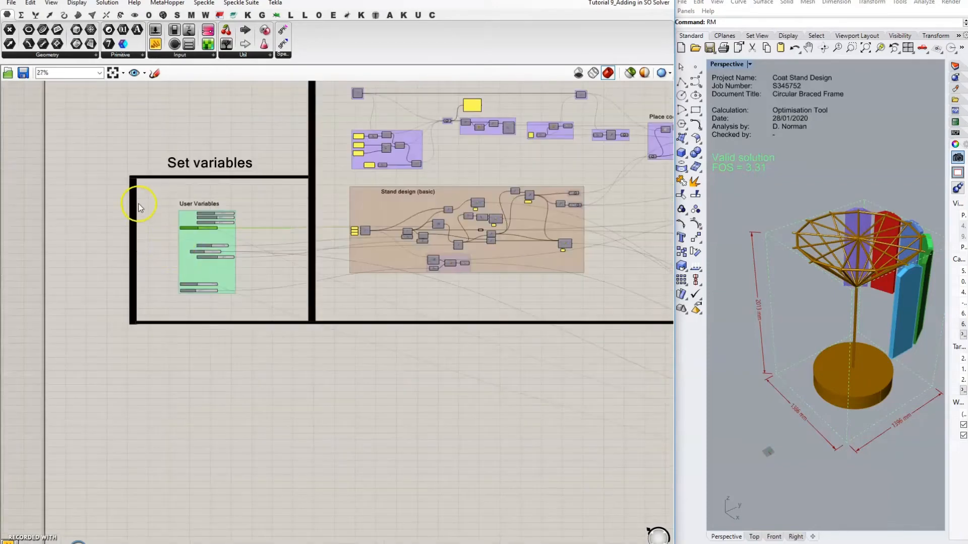
# Add the "Depth of Base (mm)" slider to the Galapagos component's Genome as a further connection
pyautogui.scroll(12, 548, 316)
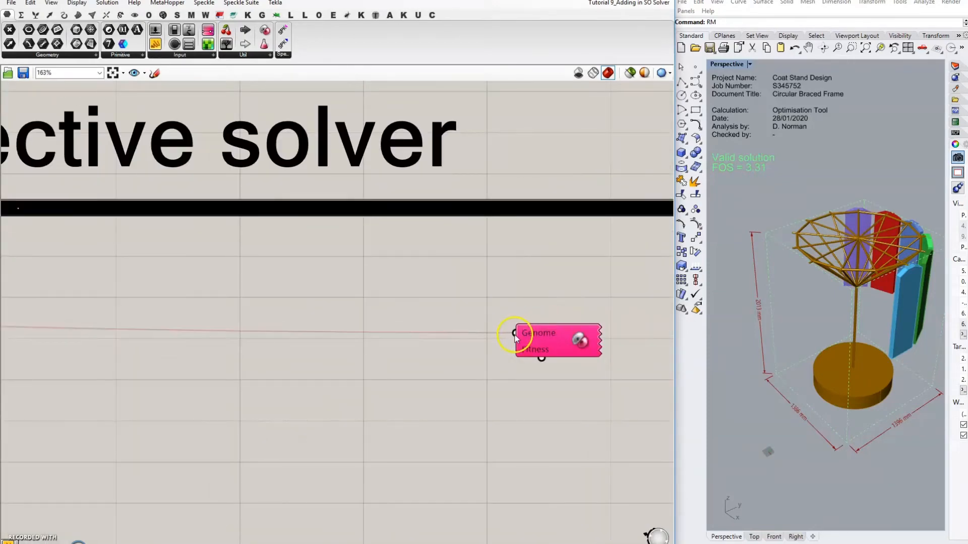
pyautogui.moveTo(514, 333); pyautogui.dragTo(237, 302)
pyautogui.scroll(-8, 483, 374)
pyautogui.scroll(4, 123, 307)
pyautogui.scroll(6, 107, 288)
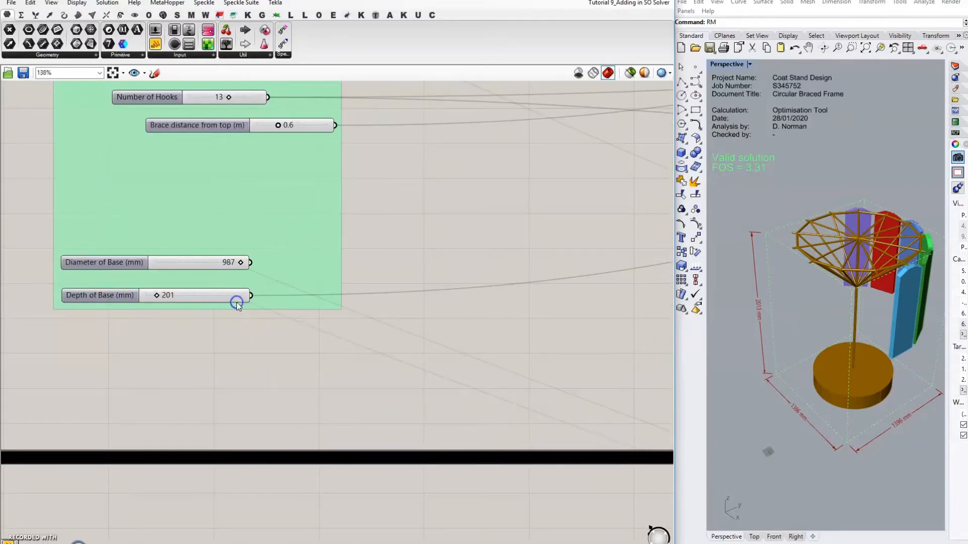
pyautogui.scroll(-3, 236, 302)
# Examine the slider connections from the User Variables group across the definition to the Galapagos component
pyautogui.click(96, 146)
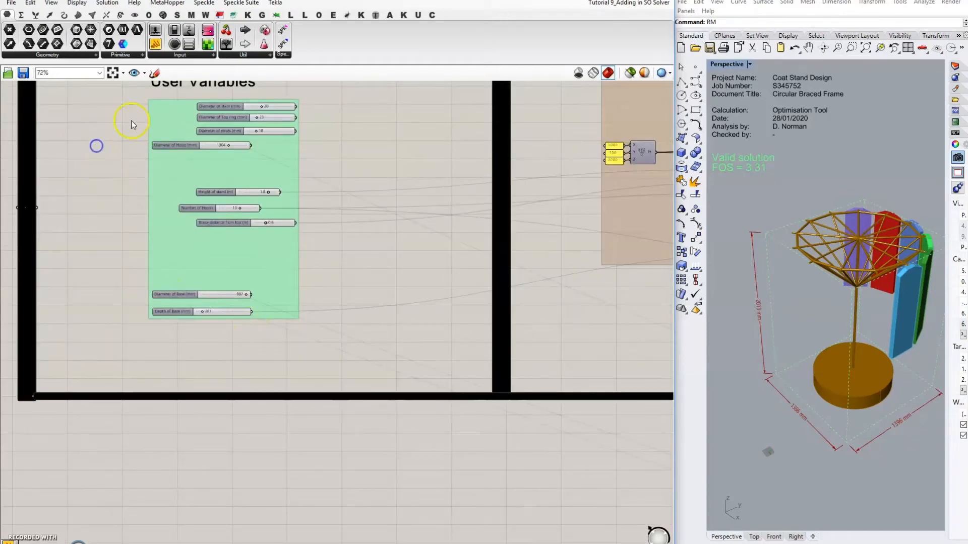
pyautogui.moveTo(109, 180); pyautogui.dragTo(186, 229, button='right')
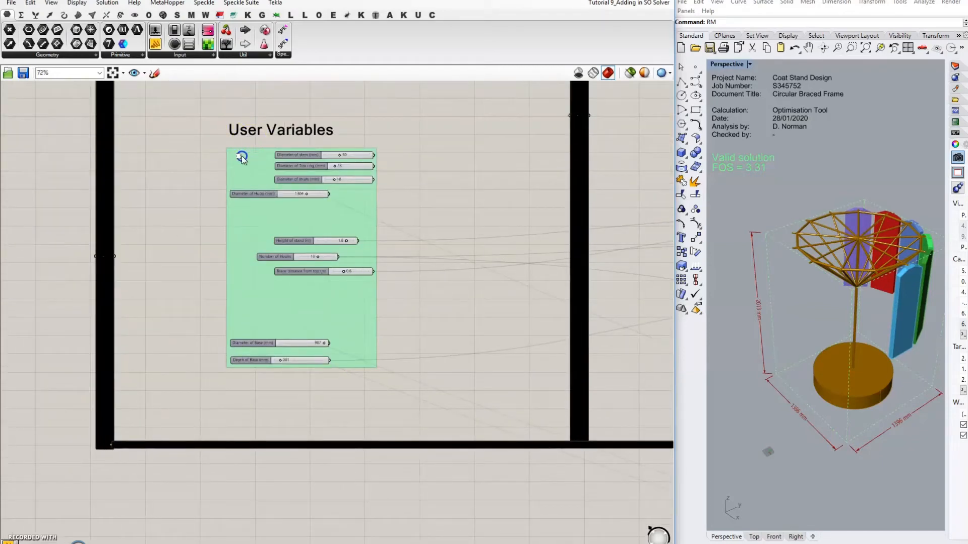
pyautogui.moveTo(249, 141); pyautogui.dragTo(220, 387)
pyautogui.scroll(1, 208, 316)
pyautogui.click(208, 316)
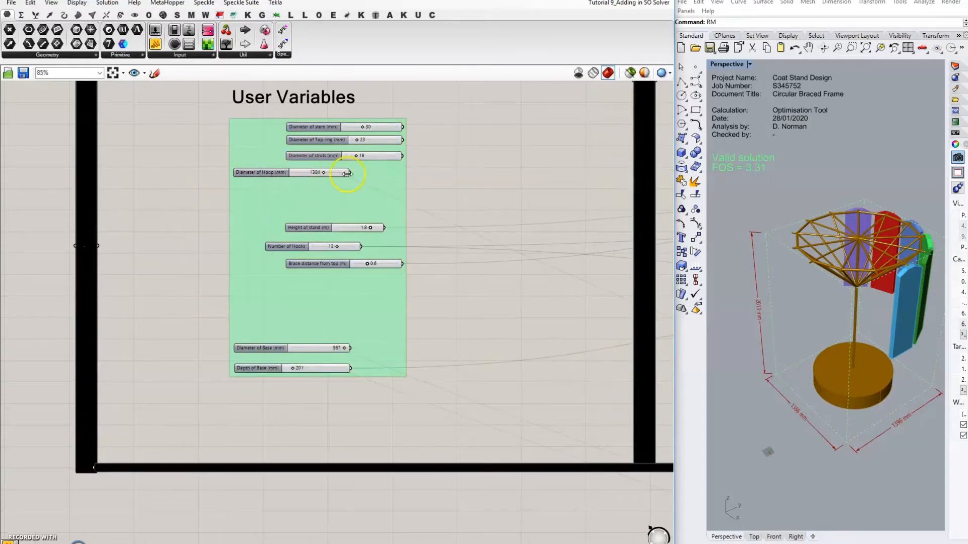
pyautogui.scroll(-8, 182, 199)
pyautogui.moveTo(346, 241); pyautogui.dragTo(199, 256, button='right')
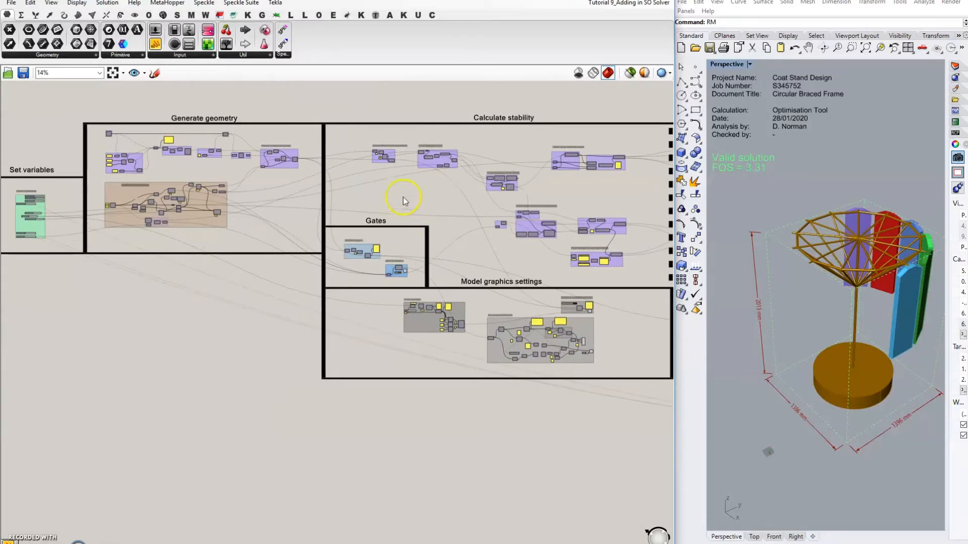
pyautogui.moveTo(400, 195); pyautogui.dragTo(353, 209, button='right')
pyautogui.scroll(-1, 353, 210)
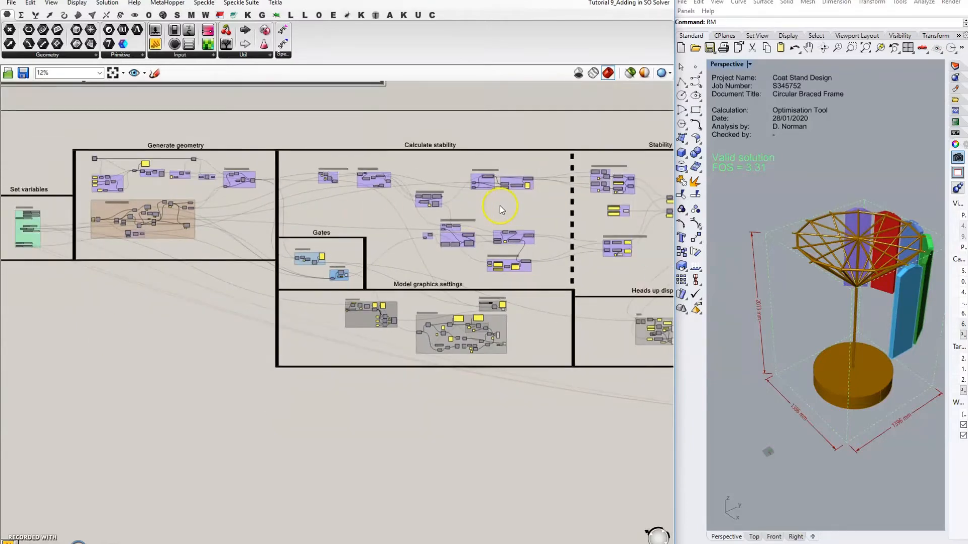
pyautogui.moveTo(519, 206); pyautogui.dragTo(396, 233, button='right')
pyautogui.scroll(-1, 397, 234)
pyautogui.moveTo(569, 313); pyautogui.dragTo(371, 291, button='right')
pyautogui.scroll(10, 468, 340)
pyautogui.click(497, 308)
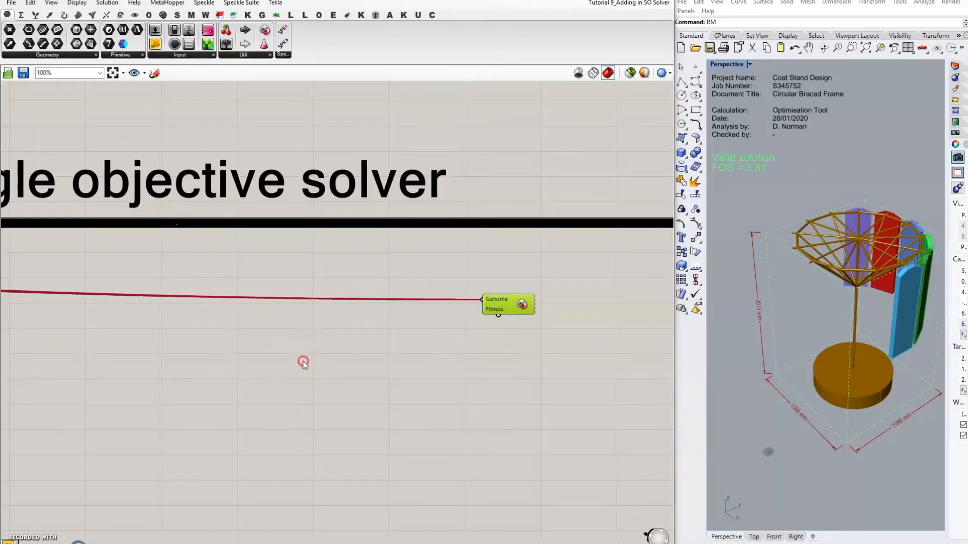
# Add a Boolean parameter just outside the "Single objective solver" frame and put it in its own group
pyautogui.moveTo(302, 363); pyautogui.dragTo(666, 279, button='right')
pyautogui.scroll(-3, 665, 279)
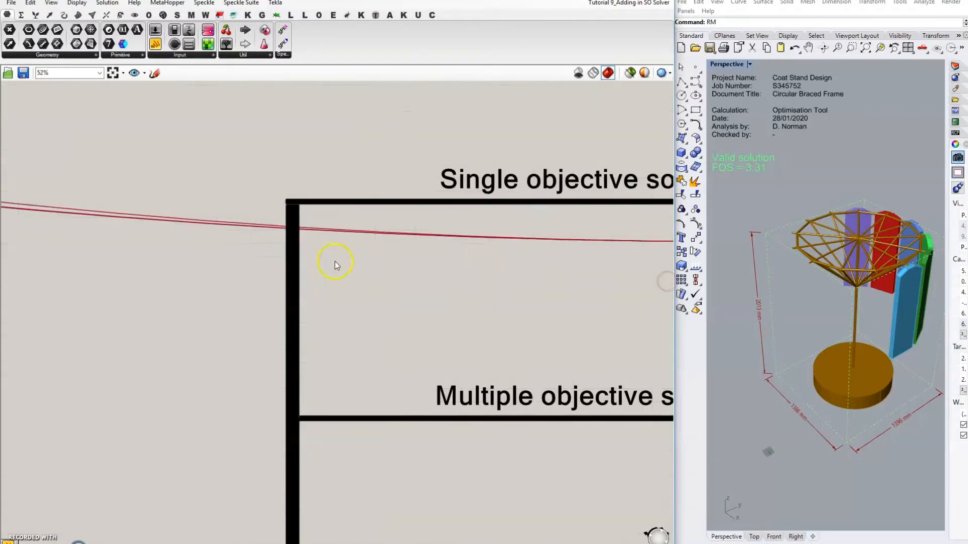
pyautogui.doubleClick(246, 263)
pyautogui.write('boolean')
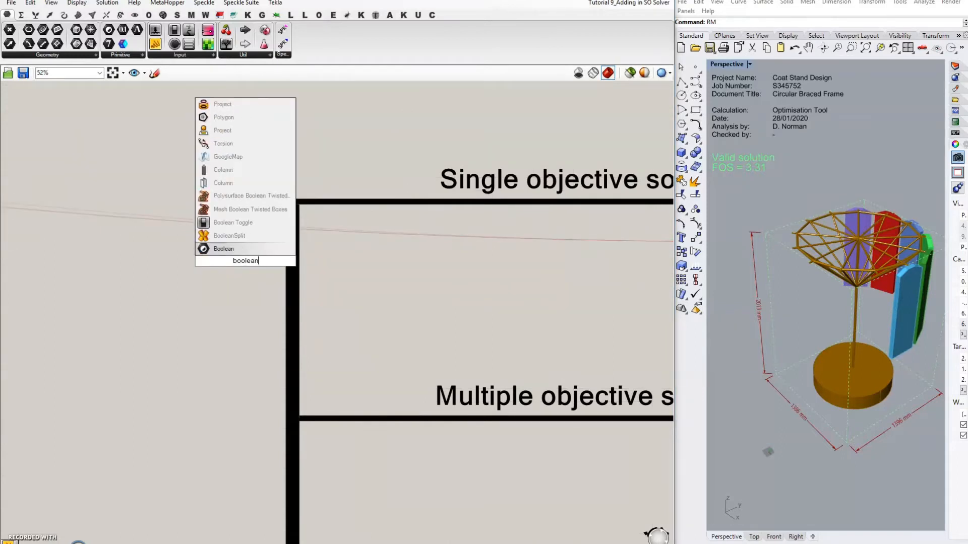
pyautogui.click(225, 248)
pyautogui.moveTo(242, 261); pyautogui.dragTo(290, 268, button='right')
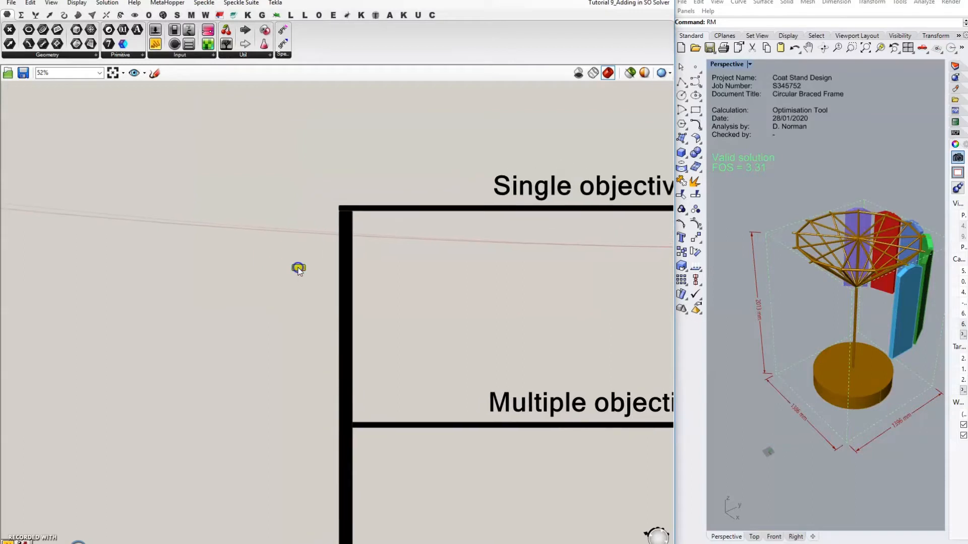
pyautogui.moveTo(295, 269); pyautogui.dragTo(270, 257)
pyautogui.click(271, 267)
pyautogui.scroll(5, 271, 270)
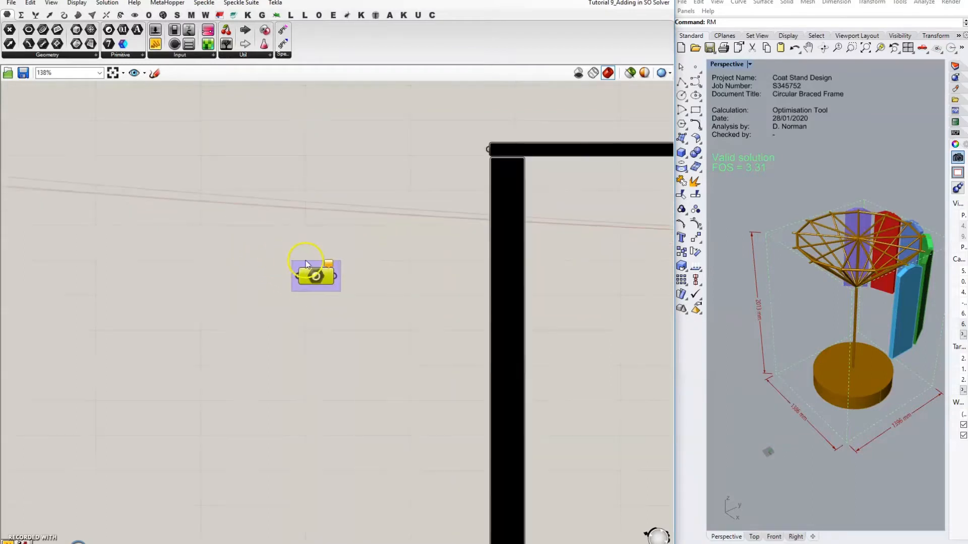
# Name the Boolean parameter's group "True = Invalid solution"
pyautogui.rightClick(313, 265)
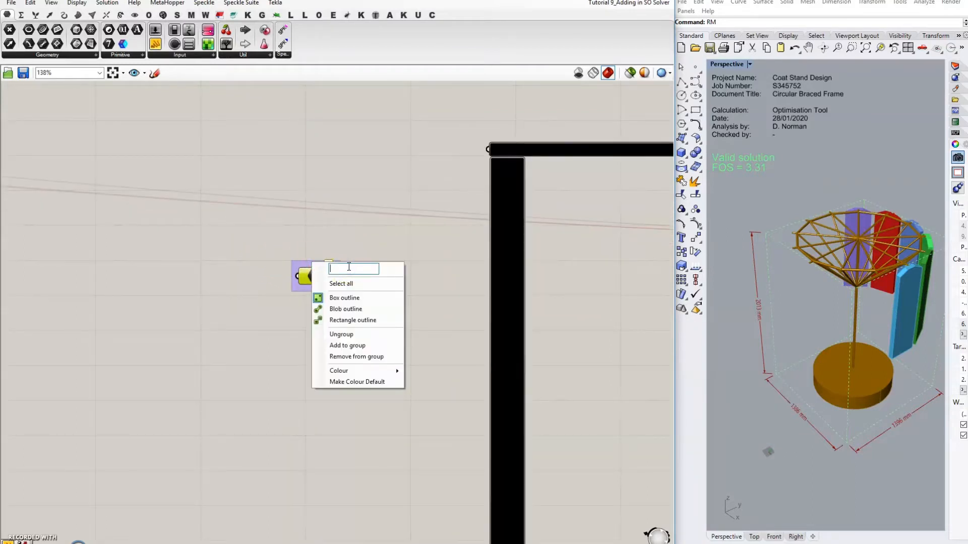
pyautogui.write('True = In')
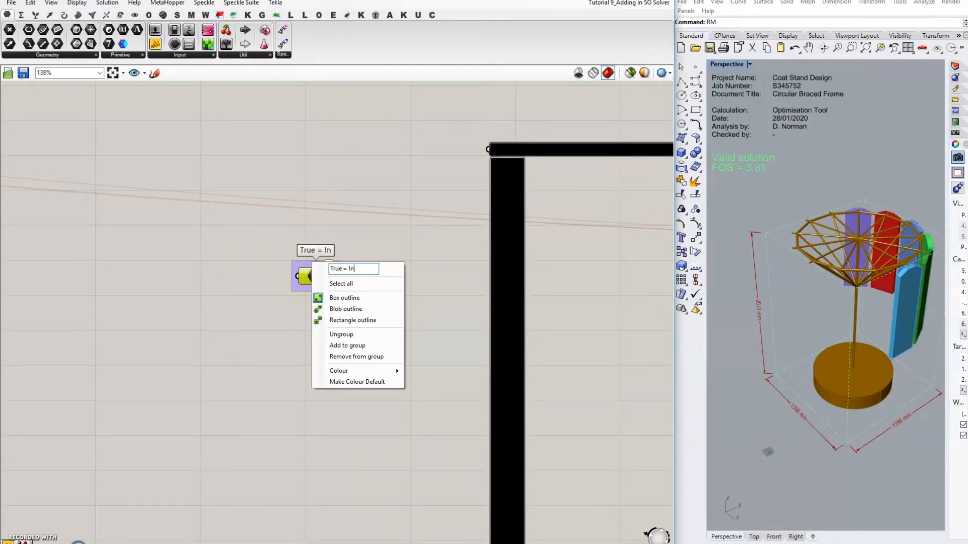
pyautogui.write('valid solution')
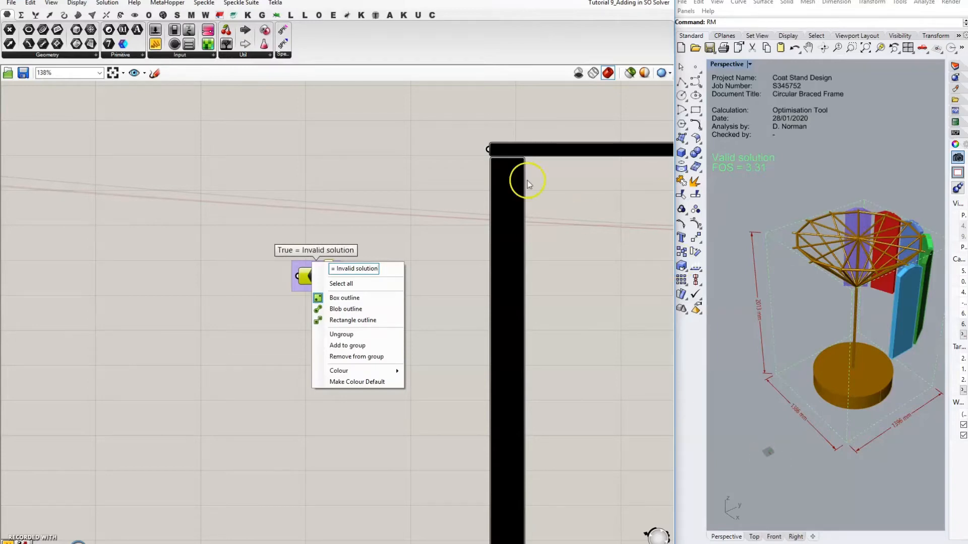
pyautogui.click(309, 149)
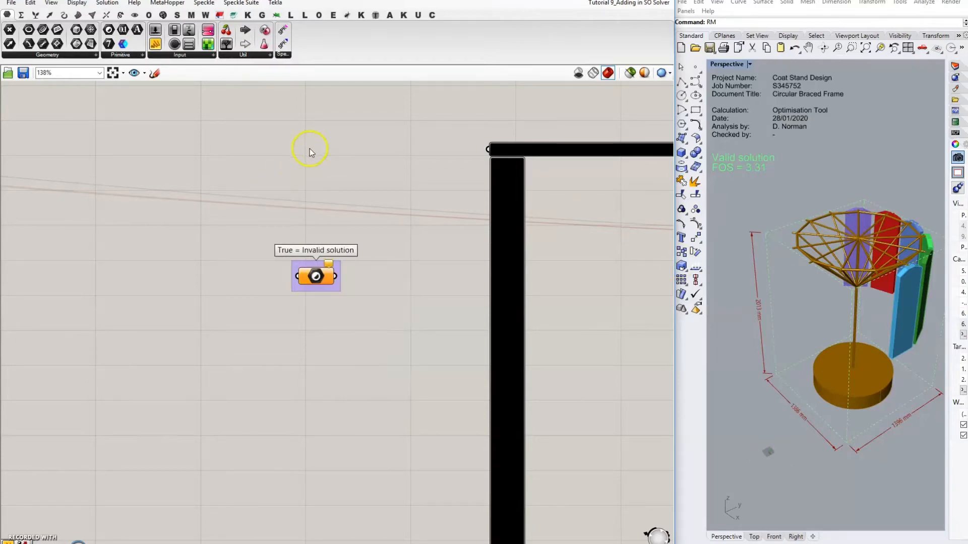
# Wire the Result of the Or gate in the HUD group into the new Boolean parameter's input
pyautogui.scroll(-10, 303, 279)
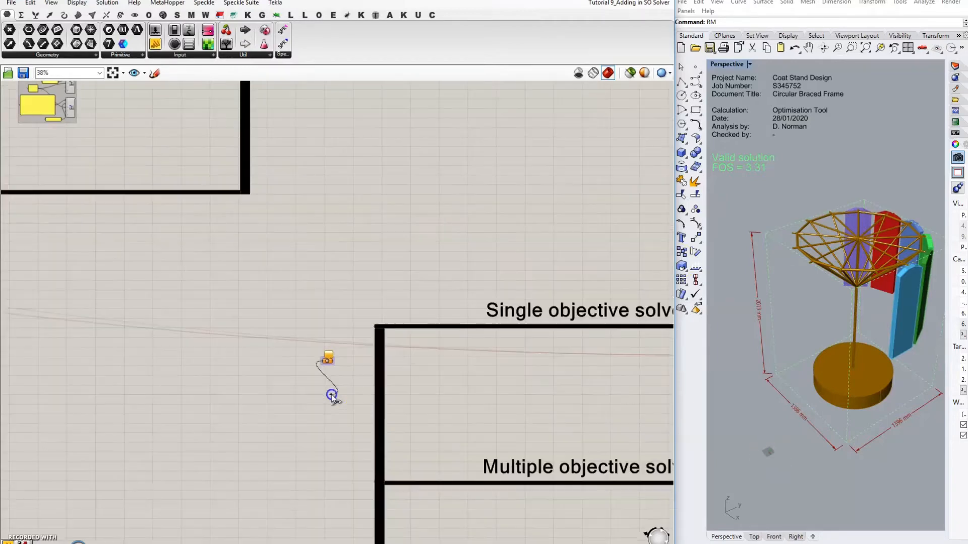
pyautogui.scroll(9, 280, 308)
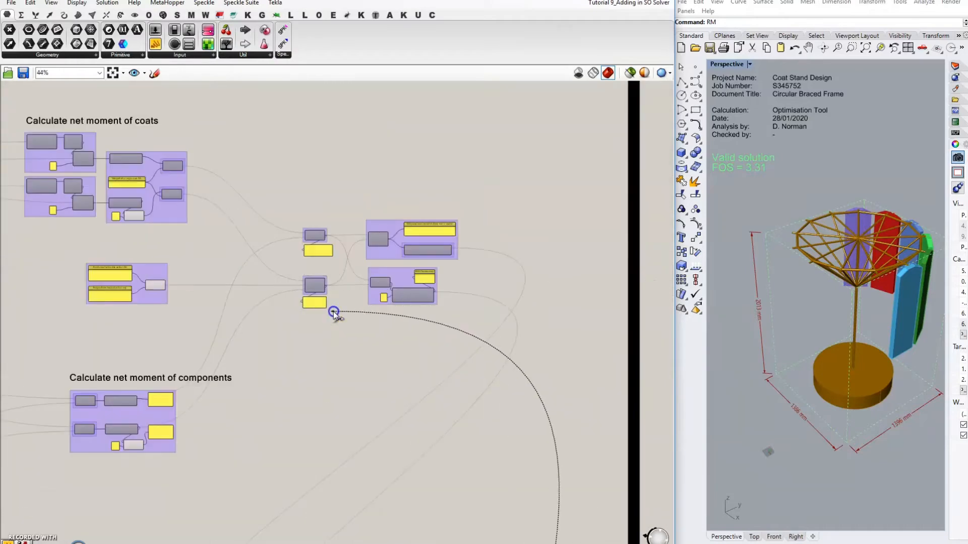
pyautogui.scroll(-8, 388, 305)
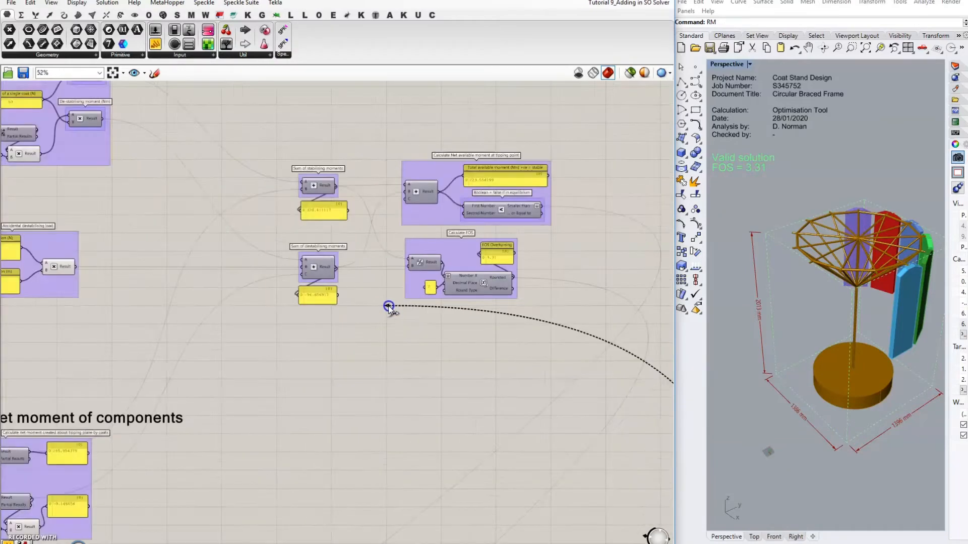
pyautogui.scroll(8, 363, 447)
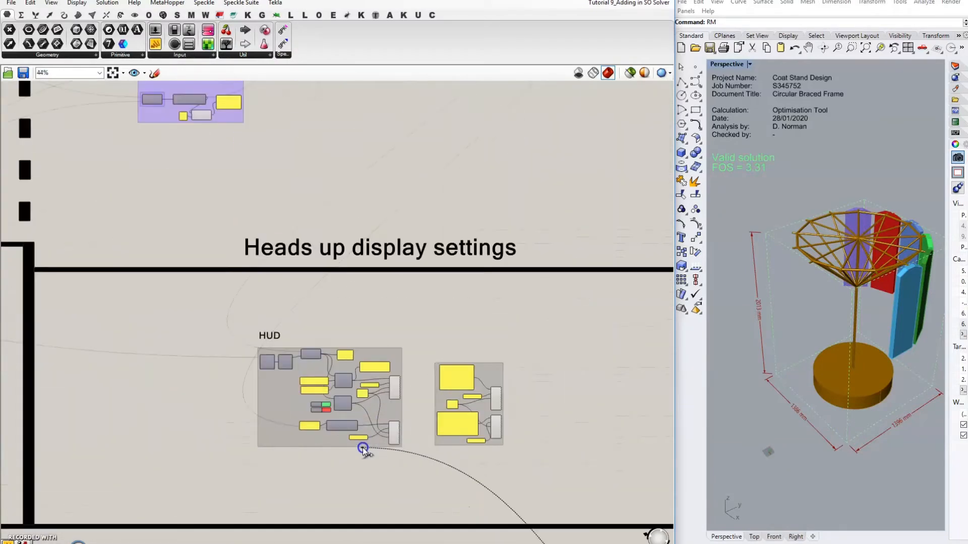
pyautogui.moveTo(319, 400); pyautogui.dragTo(256, 216)
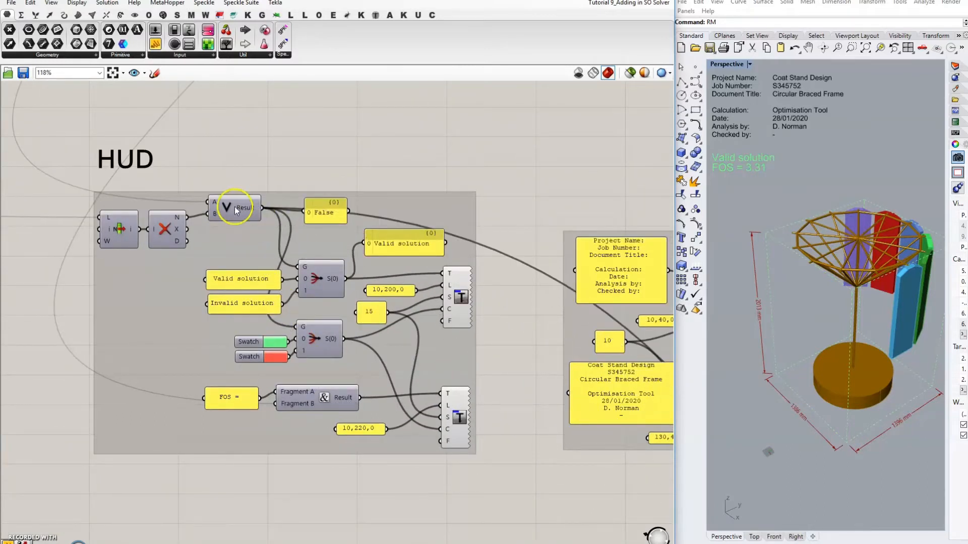
# Move the Or gate's output panel up clear of the wires and trace the connection to the Boolean parameter
pyautogui.click(247, 209)
pyautogui.moveTo(321, 214)
pyautogui.mouseDown()
pyautogui.moveTo(356, 202)
pyautogui.moveTo(325, 197)
pyautogui.moveTo(337, 204)
pyautogui.mouseUp()
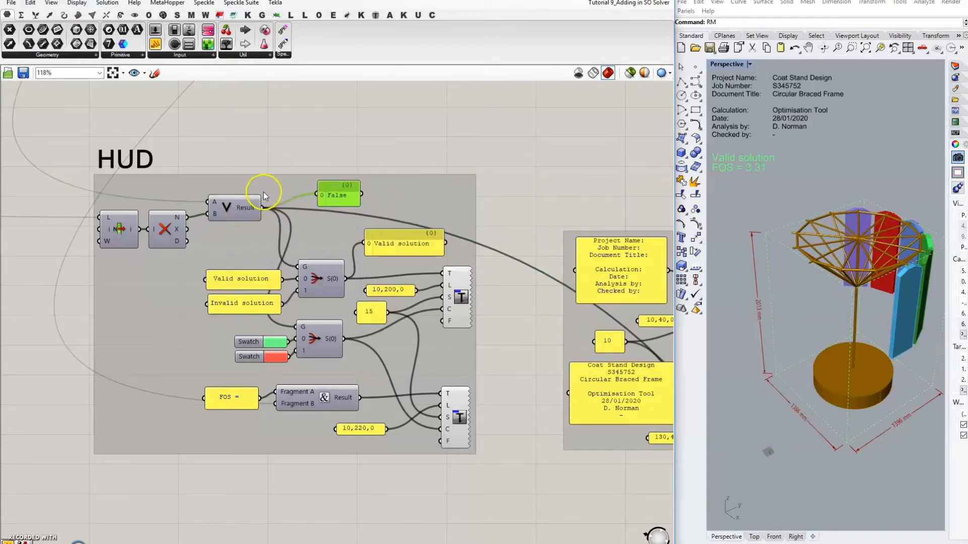
pyautogui.scroll(-5, 263, 191)
pyautogui.scroll(5, 264, 186)
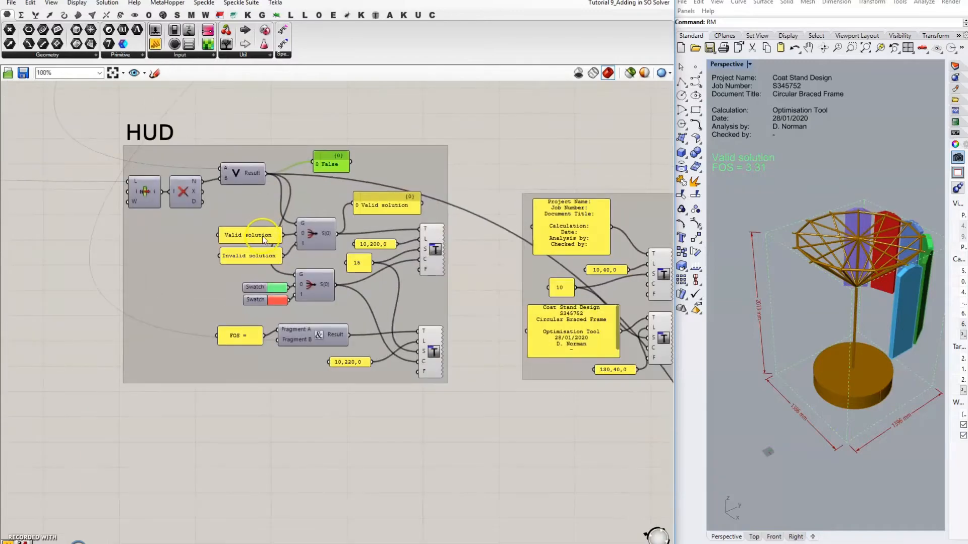
pyautogui.scroll(-5, 224, 180)
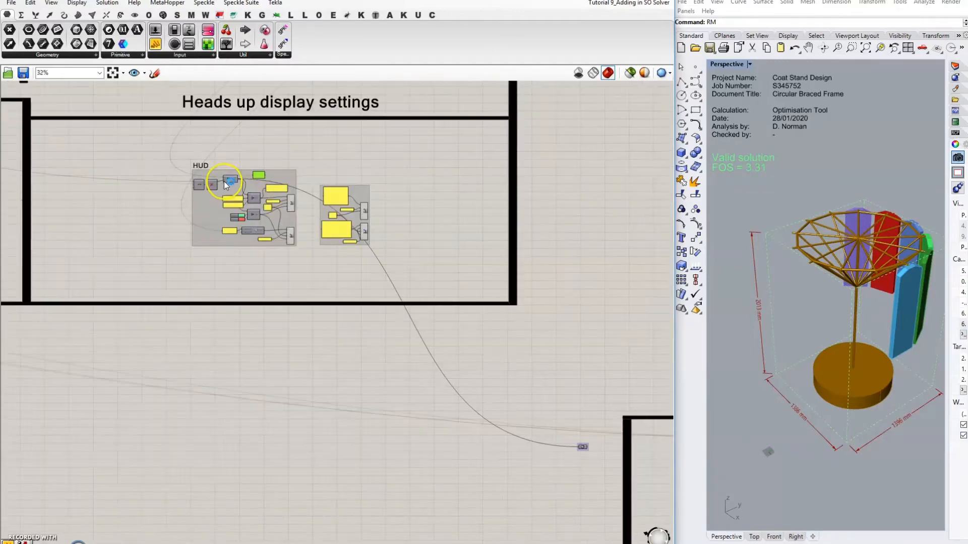
pyautogui.scroll(3, 422, 304)
pyautogui.scroll(2, 433, 252)
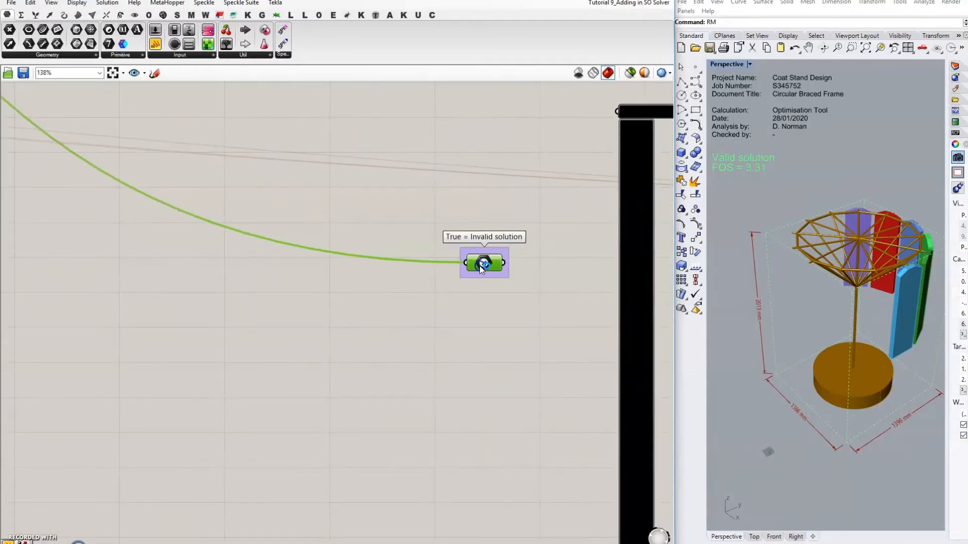
# Add a Mass Addition component inside the "Single objective solver" frame
pyautogui.scroll(3, 353, 237)
pyautogui.moveTo(309, 258); pyautogui.dragTo(309, 272)
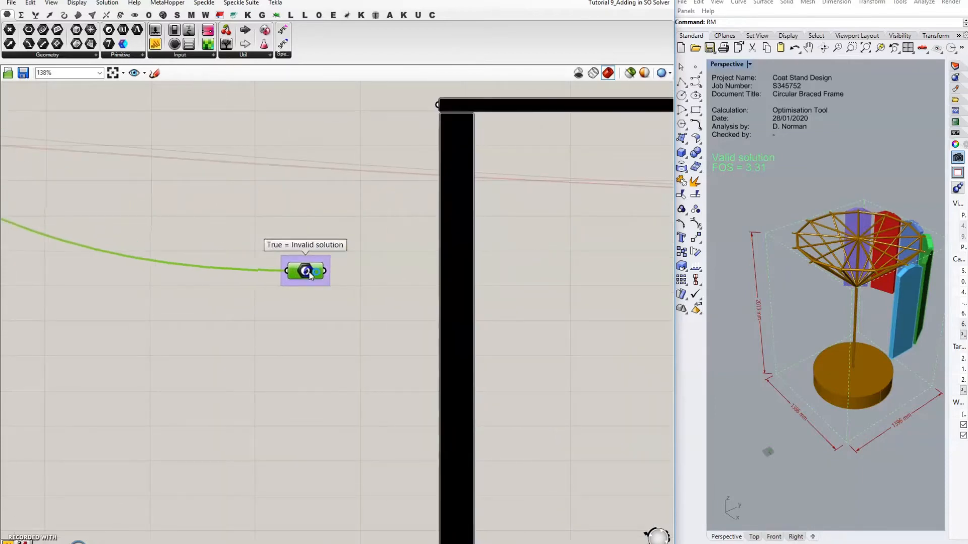
pyautogui.scroll(-4, 309, 272)
pyautogui.moveTo(484, 267); pyautogui.dragTo(436, 253, button='right')
pyautogui.doubleClick(436, 252)
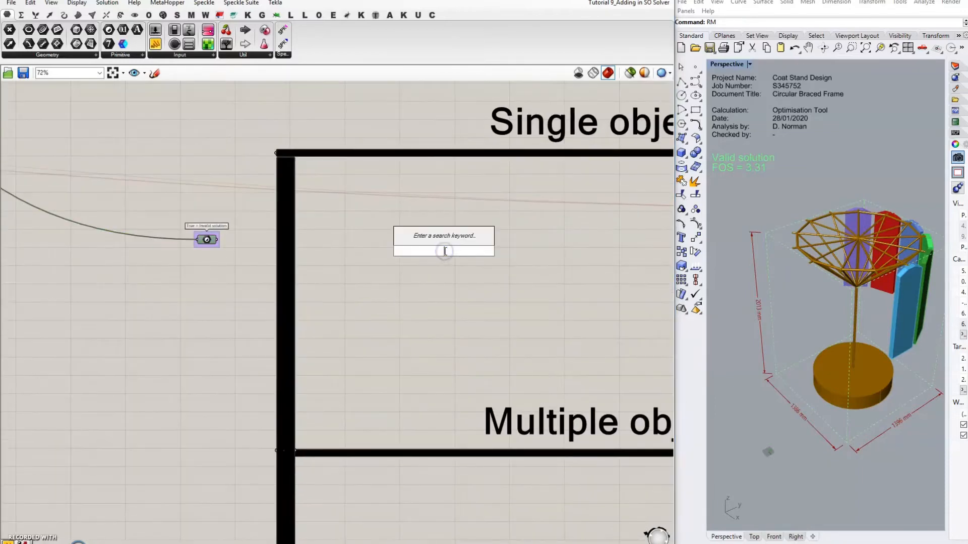
pyautogui.write('mass')
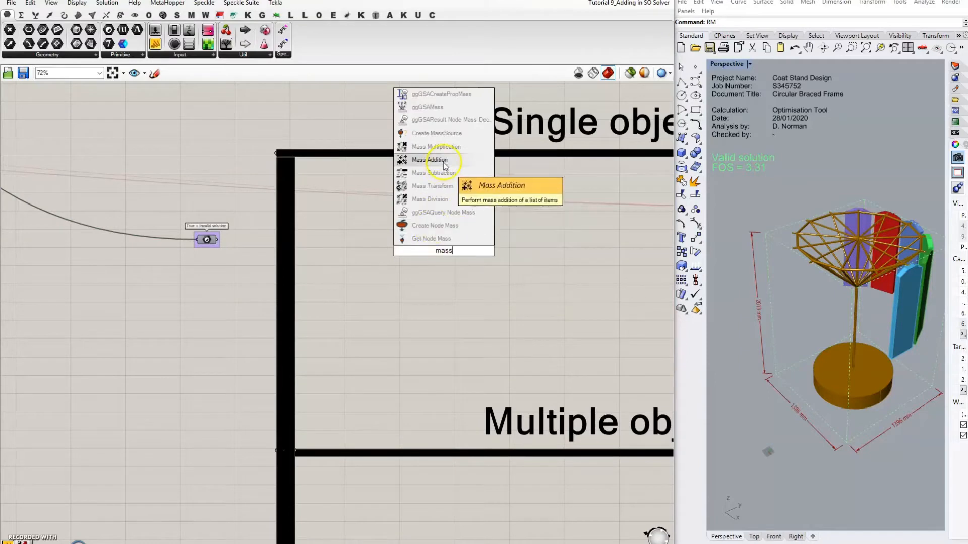
pyautogui.click(438, 162)
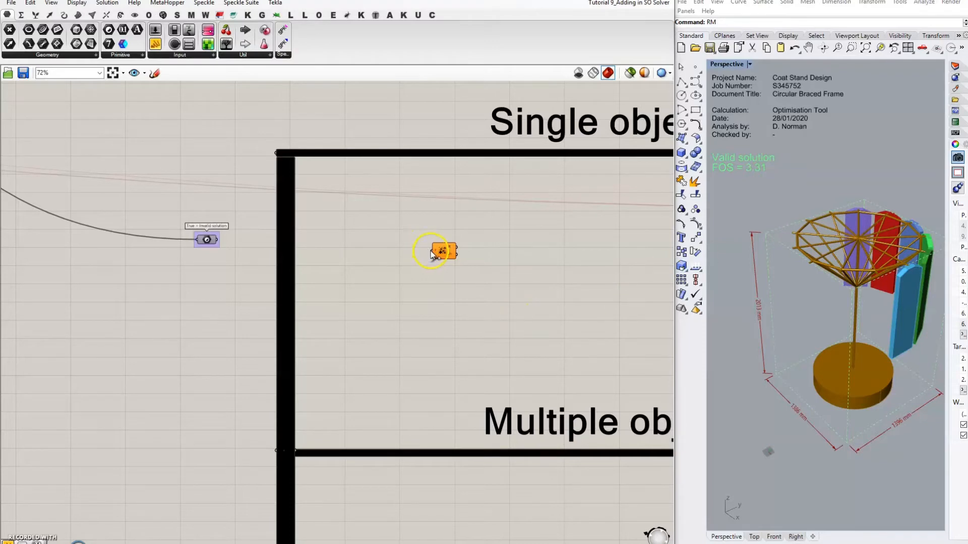
# Wire the division result that feeds the "Volume of material (m^3)" panel into Mass Addition's input, and shift Mass Addition slightly up
pyautogui.scroll(-8, 565, 377)
pyautogui.moveTo(431, 251)
pyautogui.mouseDown()
pyautogui.moveTo(566, 378)
pyautogui.moveTo(117, 228)
pyautogui.moveTo(137, 170)
pyautogui.moveTo(397, 159)
pyautogui.moveTo(430, 101)
pyautogui.moveTo(425, 378)
pyautogui.moveTo(410, 446)
pyautogui.moveTo(427, 486)
pyautogui.moveTo(425, 456)
pyautogui.moveTo(441, 426)
pyautogui.moveTo(483, 424)
pyautogui.moveTo(491, 436)
pyautogui.moveTo(453, 443)
pyautogui.moveTo(247, 400)
pyautogui.moveTo(261, 384)
pyautogui.mouseUp()
pyautogui.scroll(5, 137, 170)
pyautogui.scroll(5, 429, 176)
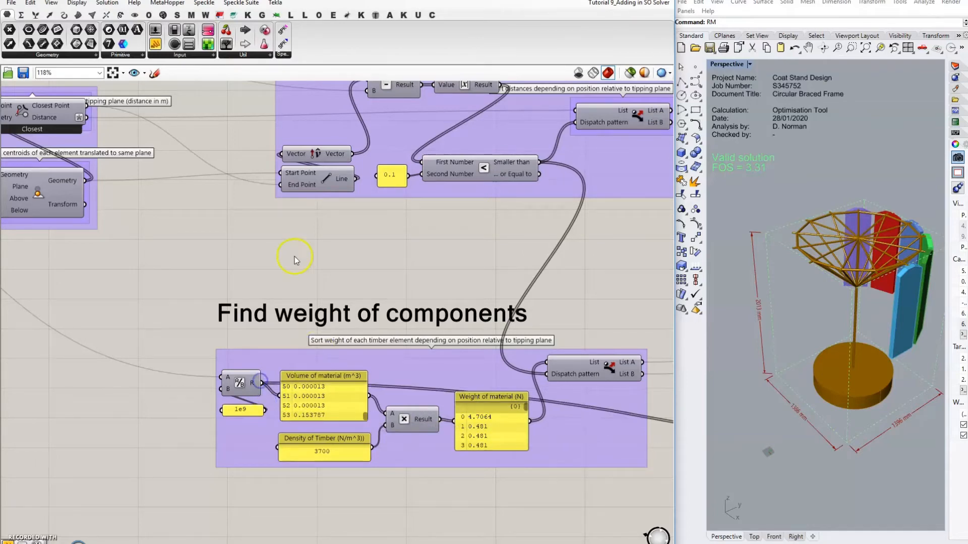
pyautogui.scroll(-10, 295, 256)
pyautogui.scroll(4, 487, 370)
pyautogui.scroll(6, 488, 370)
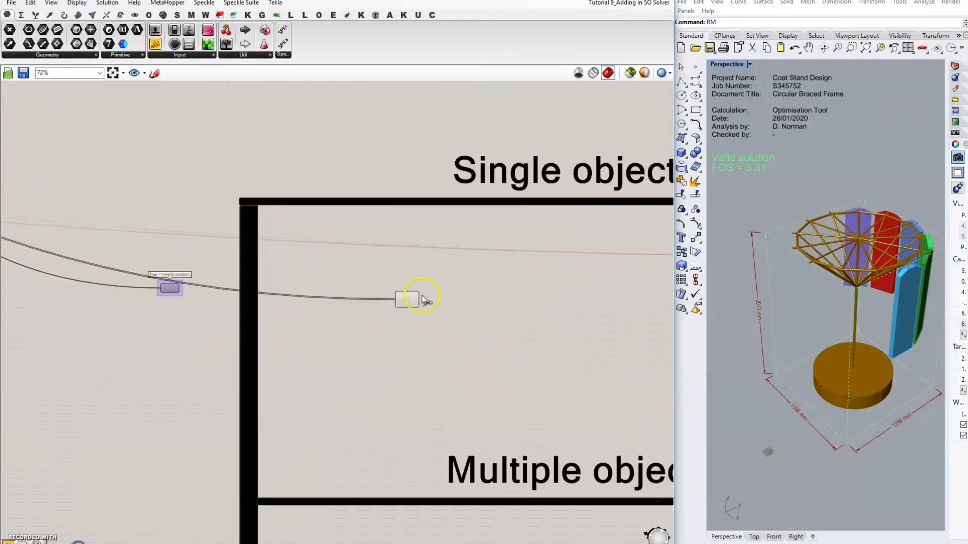
pyautogui.moveTo(403, 302); pyautogui.dragTo(414, 267)
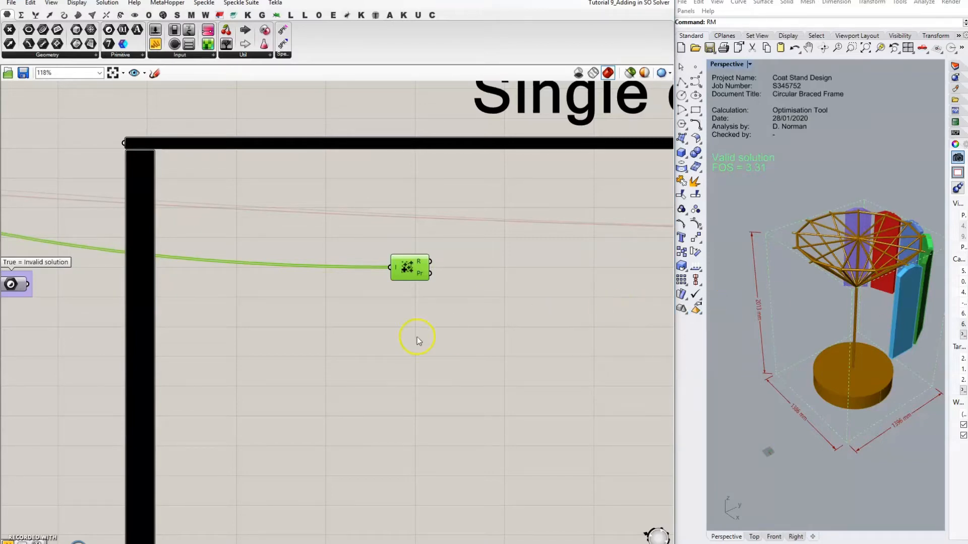
# Add a Stream Filter beside Mass Addition and wire Mass Addition's Result into its stream 0 input
pyautogui.doubleClick(507, 255)
pyautogui.write('ste')
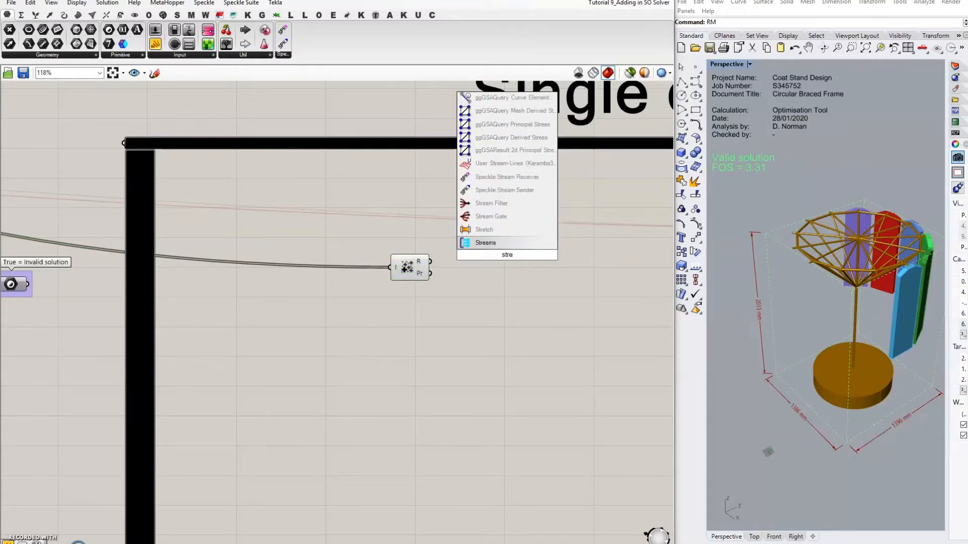
pyautogui.write('am')
pyautogui.click(501, 216)
pyautogui.moveTo(504, 252); pyautogui.dragTo(505, 288)
pyautogui.moveTo(433, 264); pyautogui.dragTo(508, 263)
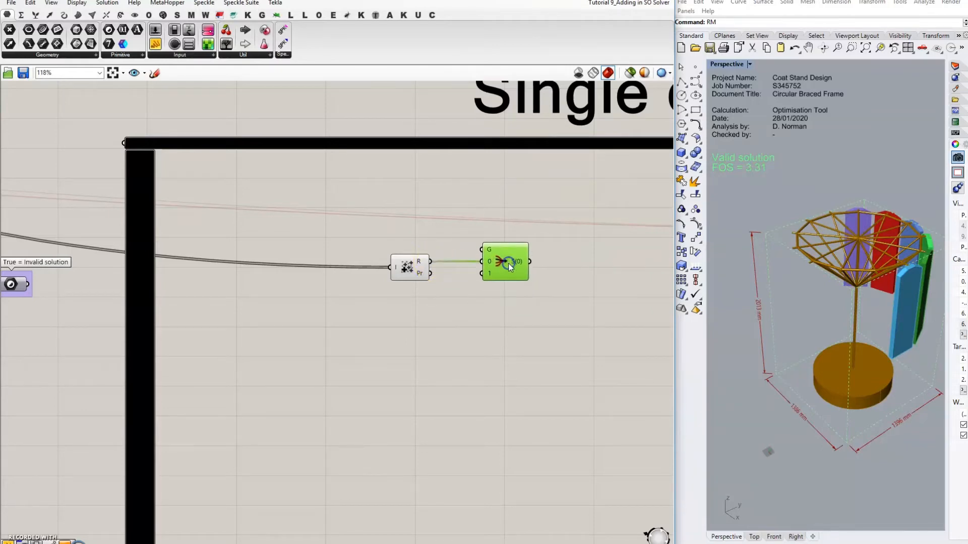
# Add a panel containing "Null" below Mass Addition and wire it into the Stream Filter's stream 1 input
pyautogui.click(452, 302)
pyautogui.doubleClick(452, 301)
pyautogui.write('//Nu')
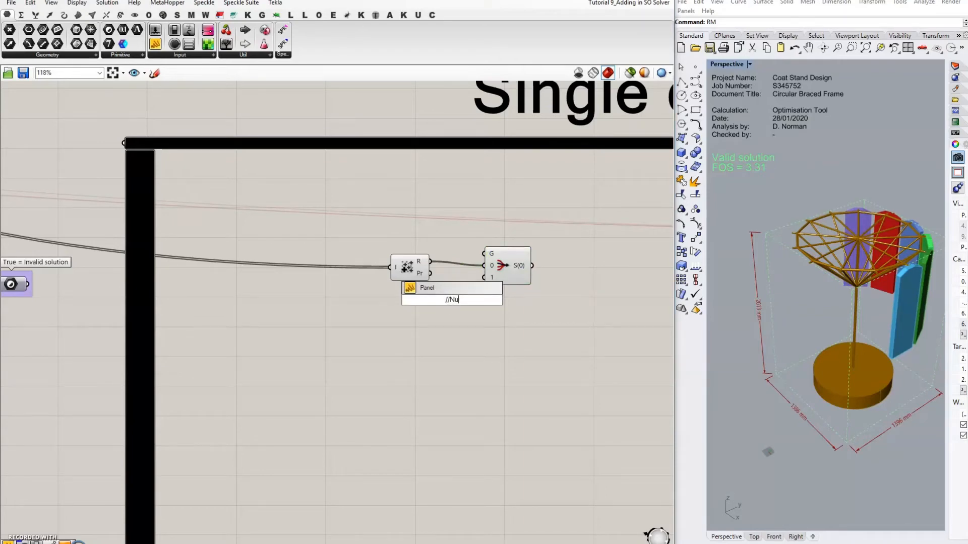
pyautogui.write('ll')
pyautogui.press('Return')
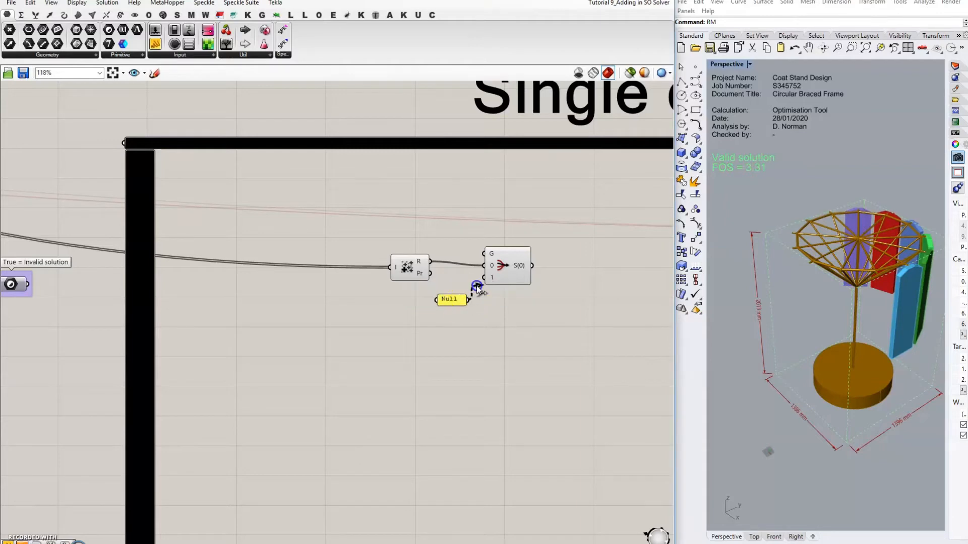
pyautogui.moveTo(498, 276); pyautogui.dragTo(492, 278)
# Wire the "True = Invalid solution" Boolean parameter into the Stream Filter's gate input and reposition it to tidy the wires
pyautogui.moveTo(453, 238); pyautogui.dragTo(529, 283, button='right')
pyautogui.moveTo(136, 328); pyautogui.dragTo(604, 305)
pyautogui.click(119, 328)
pyautogui.moveTo(116, 328); pyautogui.dragTo(159, 260)
pyautogui.moveTo(517, 311); pyautogui.dragTo(515, 327)
pyautogui.moveTo(162, 261); pyautogui.dragTo(165, 267)
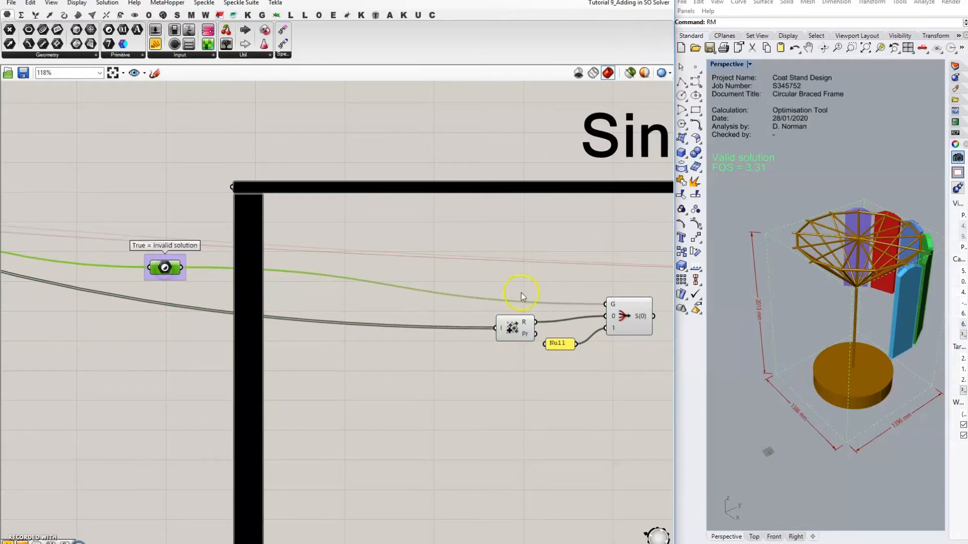
# Examine how the Boolean gate makes the Stream Filter choose between the Mass Addition result and the Null panel
pyautogui.click(513, 328)
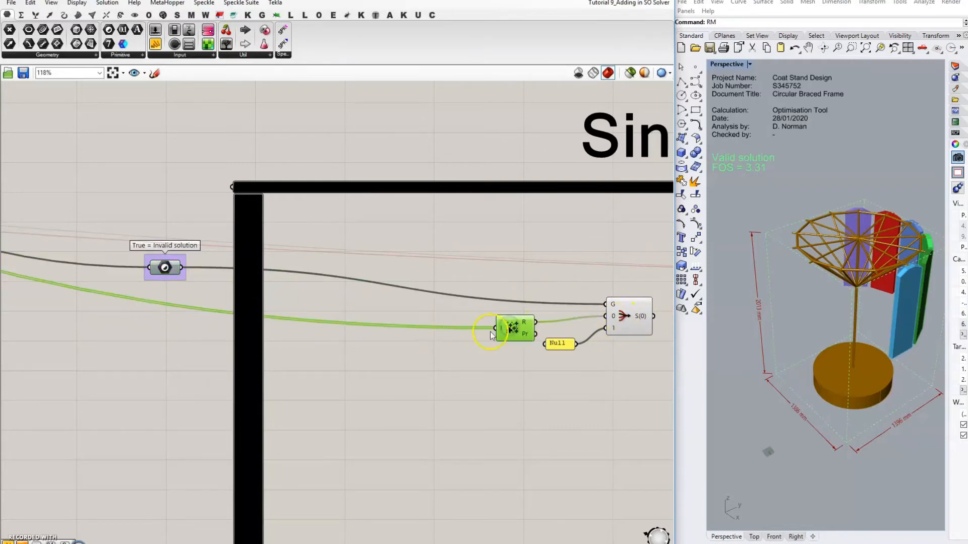
pyautogui.moveTo(556, 333); pyautogui.dragTo(379, 327, button='right')
pyautogui.moveTo(337, 330); pyautogui.dragTo(332, 327)
pyautogui.click(463, 315)
pyautogui.moveTo(464, 315)
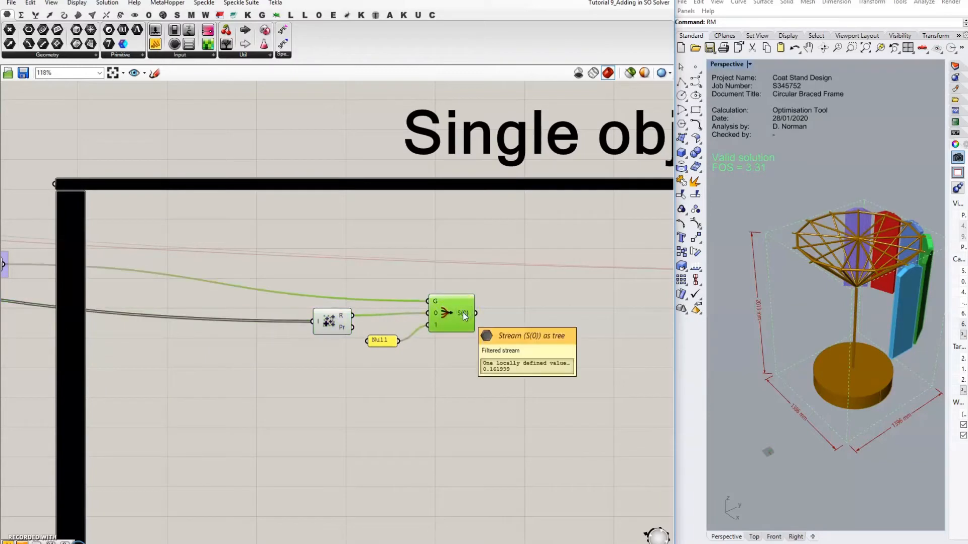
pyautogui.moveTo(385, 253); pyautogui.dragTo(568, 240, button='right')
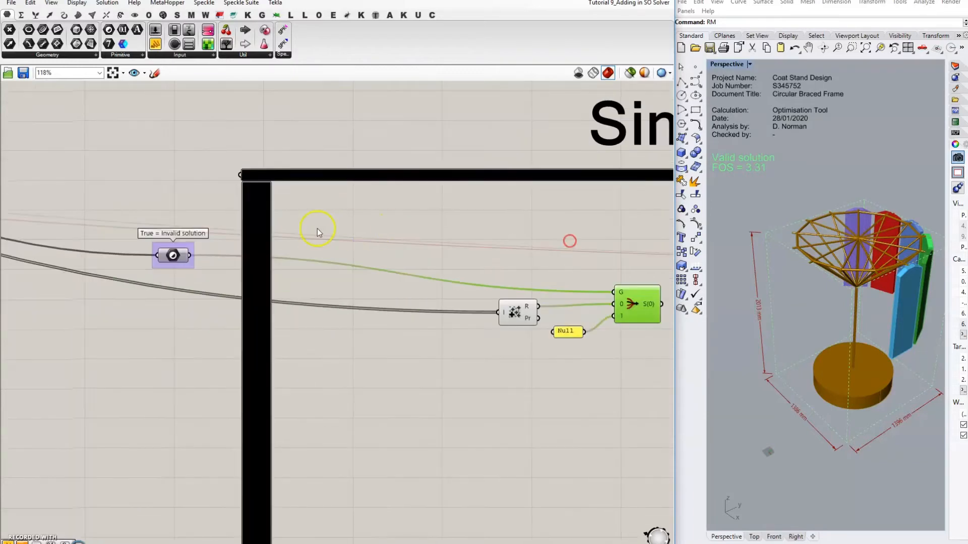
pyautogui.click(174, 247)
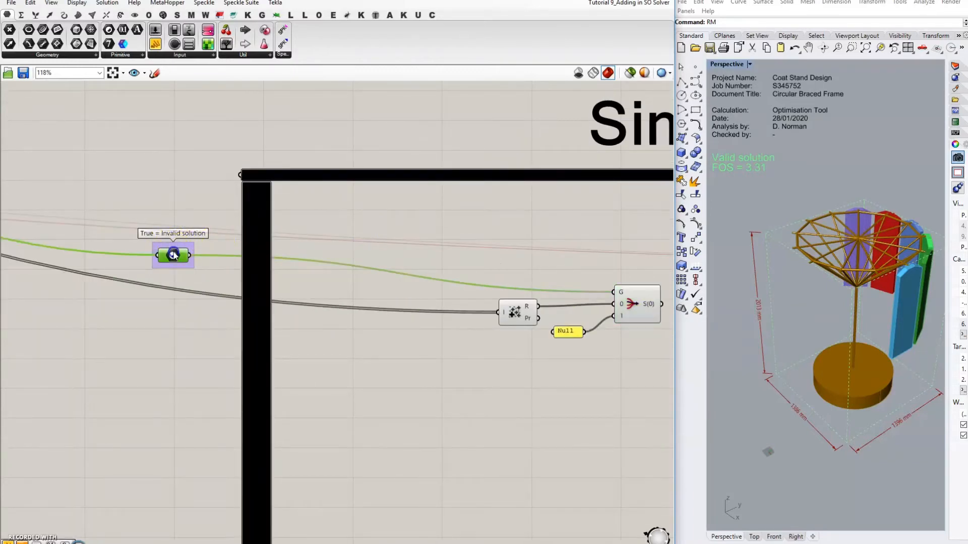
pyautogui.click(384, 272)
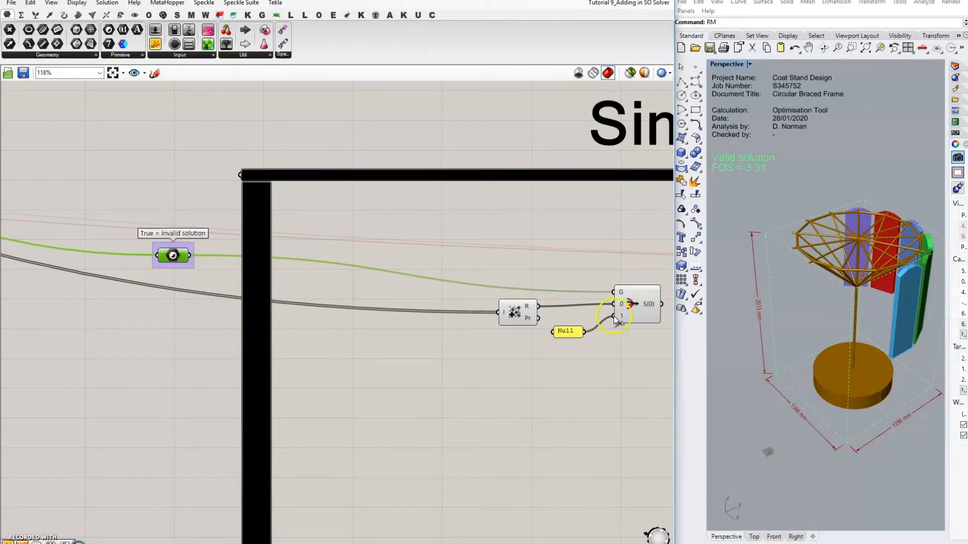
pyautogui.click(571, 331)
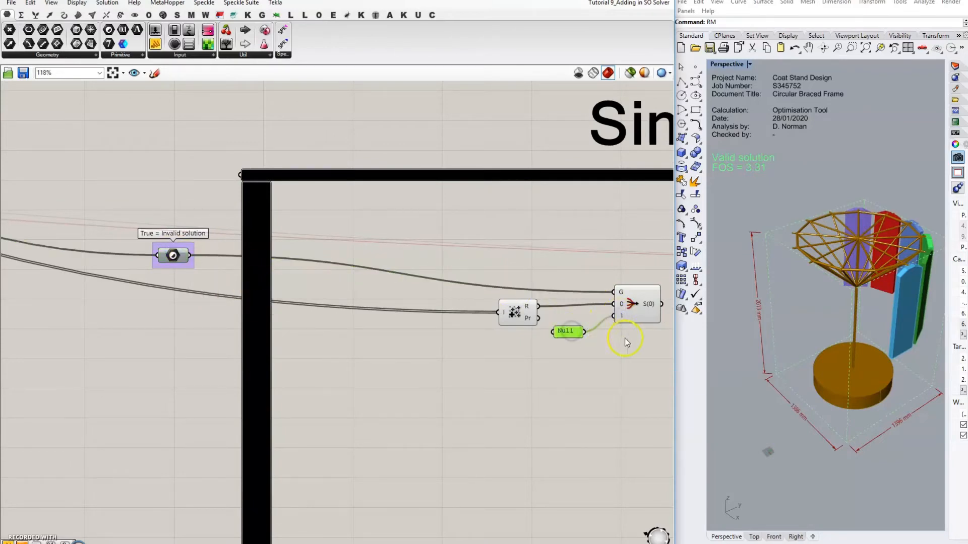
pyautogui.moveTo(625, 338); pyautogui.dragTo(384, 366, button='right')
pyautogui.click(526, 298)
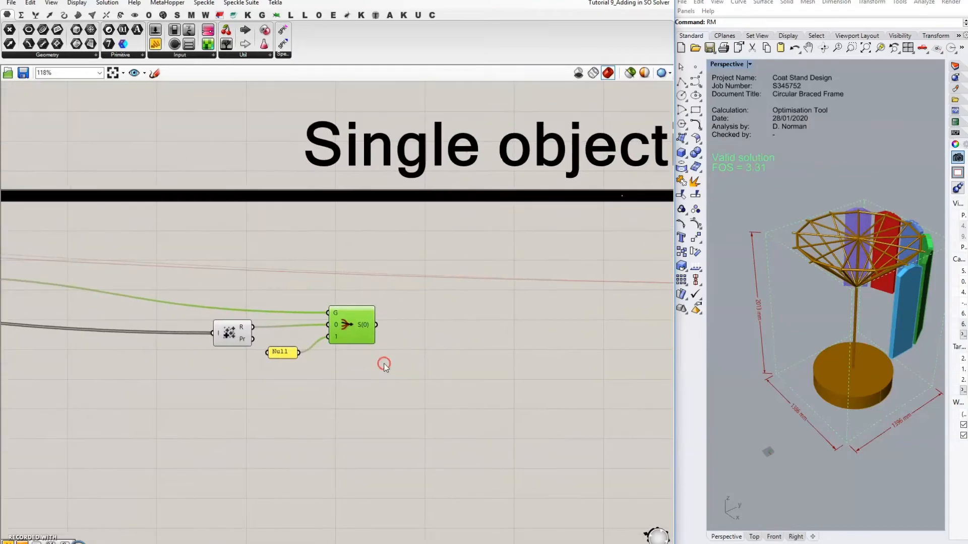
# Add a Number parameter after the Stream Filter, connect the filtered stream output to it, and align it with the filter
pyautogui.doubleClick(425, 325)
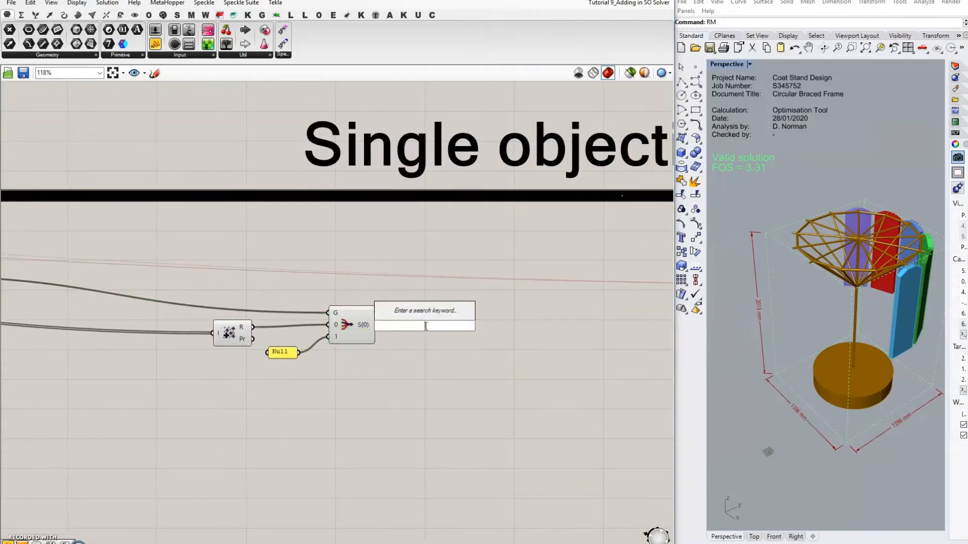
pyautogui.write('number')
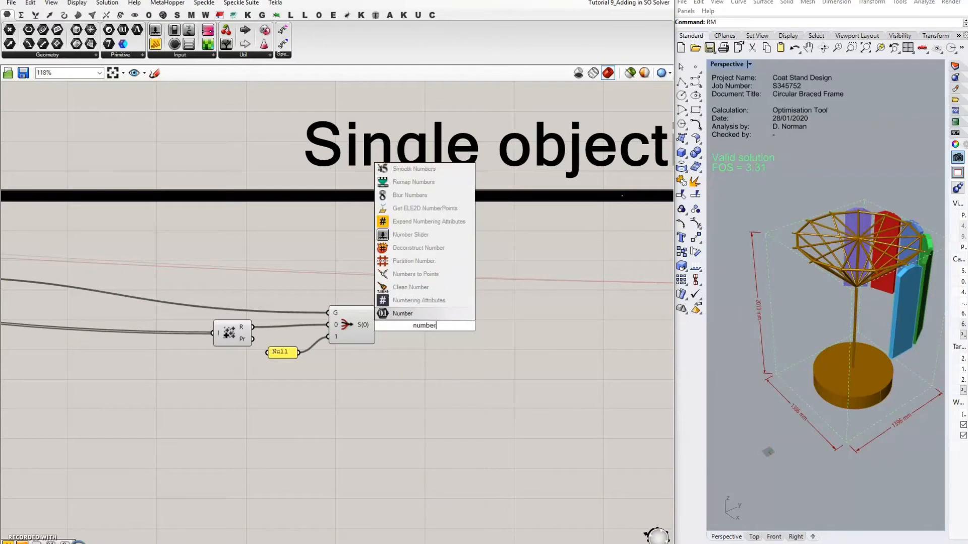
pyautogui.press('Return')
pyautogui.moveTo(376, 324); pyautogui.dragTo(405, 329)
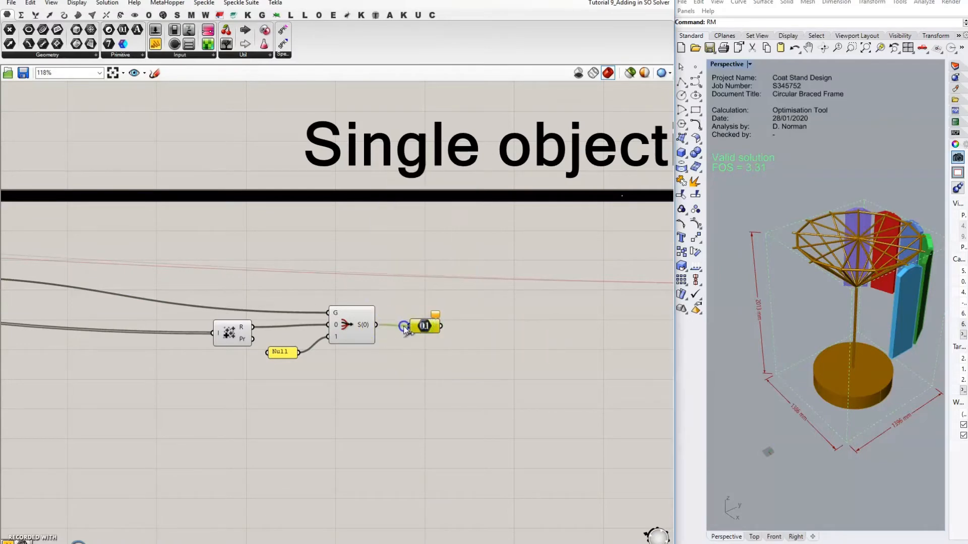
pyautogui.moveTo(495, 305); pyautogui.dragTo(468, 370, button='right')
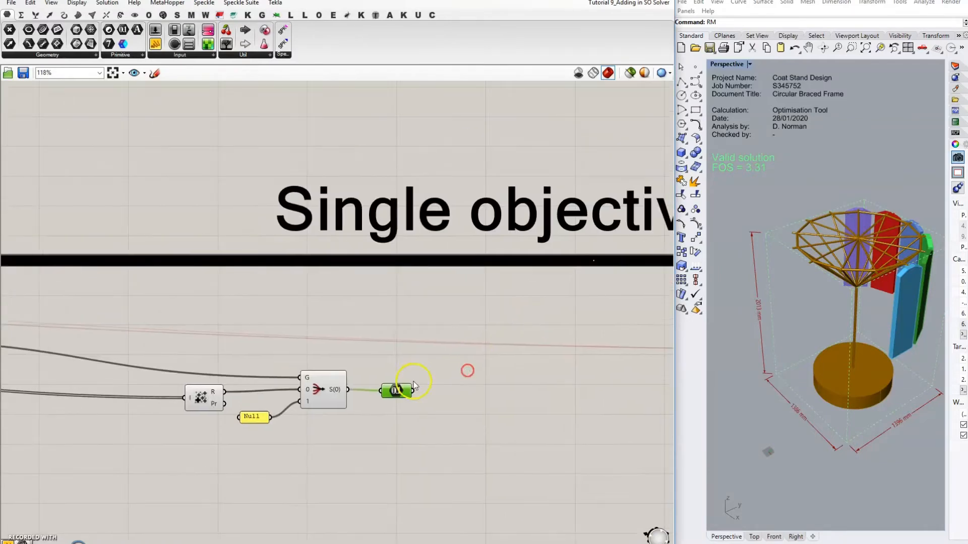
pyautogui.moveTo(391, 392); pyautogui.dragTo(389, 391)
# Add an empty panel after the Number parameter, wire the number into it, and shrink the panel
pyautogui.doubleClick(506, 398)
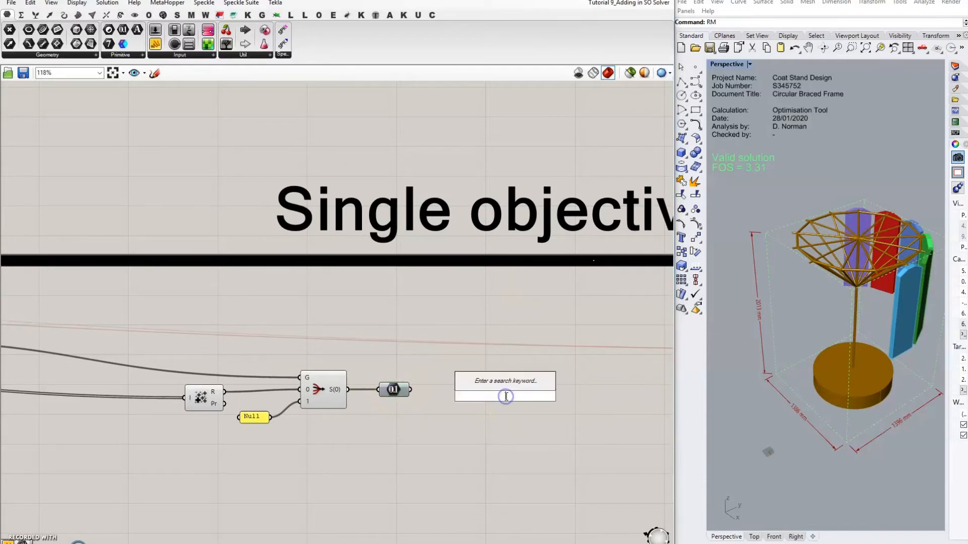
pyautogui.write('//')
pyautogui.press('Return')
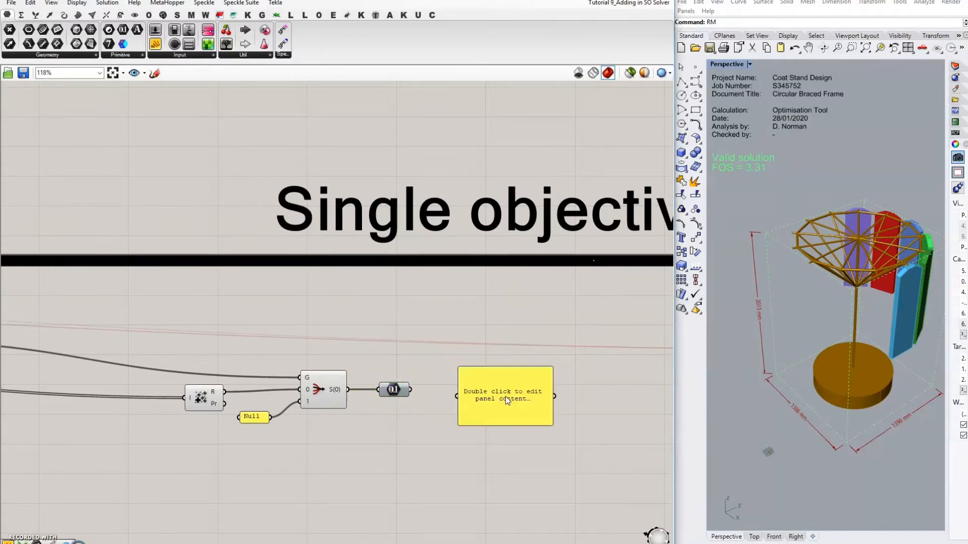
pyautogui.moveTo(409, 390); pyautogui.dragTo(481, 386)
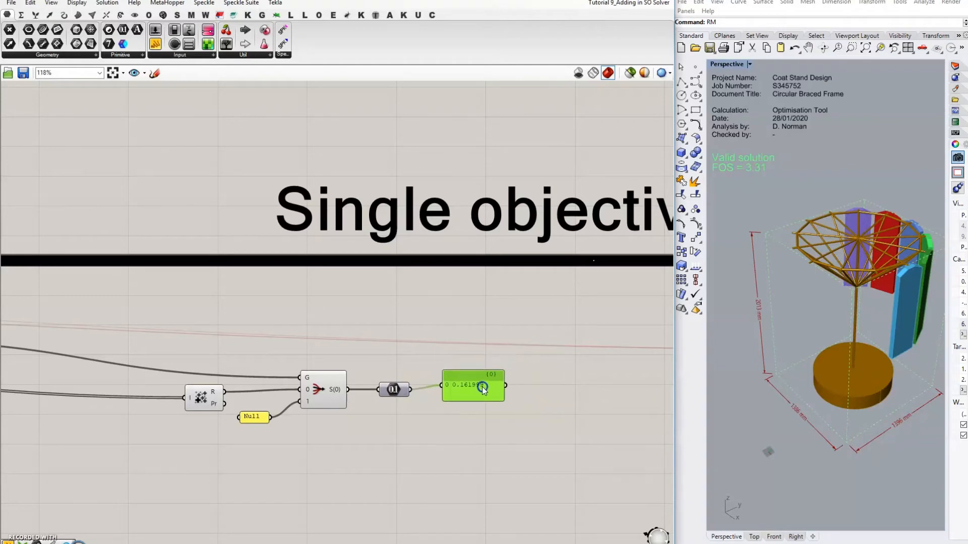
pyautogui.click(534, 391)
pyautogui.click(467, 392)
# Review the validity check in the HUD group, then move the Number parameter and its panel closer to the Stream Filter
pyautogui.scroll(-8, 540, 405)
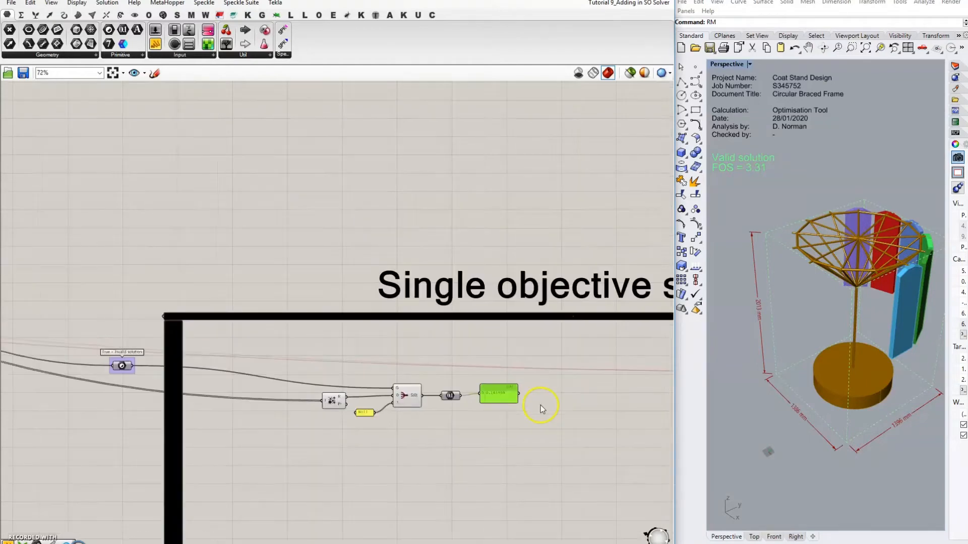
pyautogui.scroll(5, 168, 262)
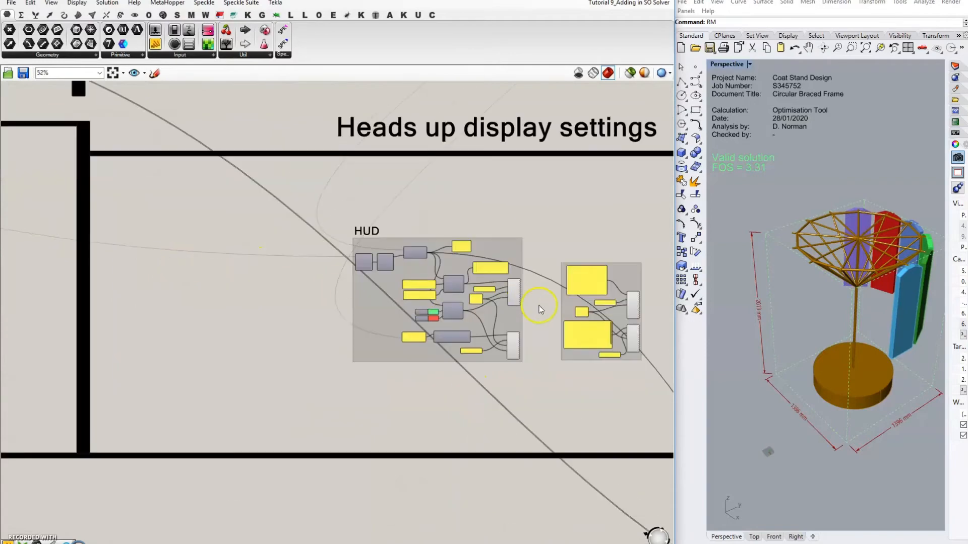
pyautogui.scroll(4, 539, 305)
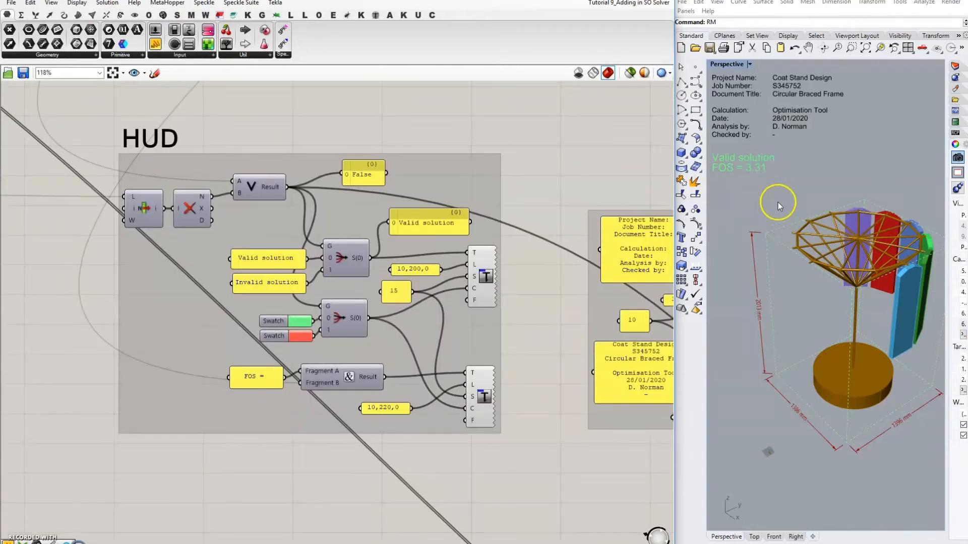
pyautogui.scroll(-9, 192, 223)
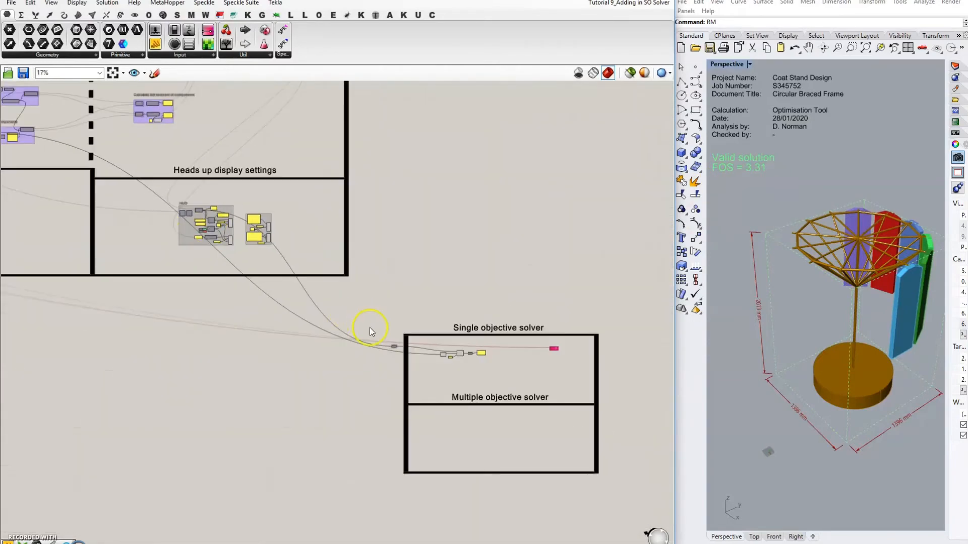
pyautogui.scroll(8, 456, 356)
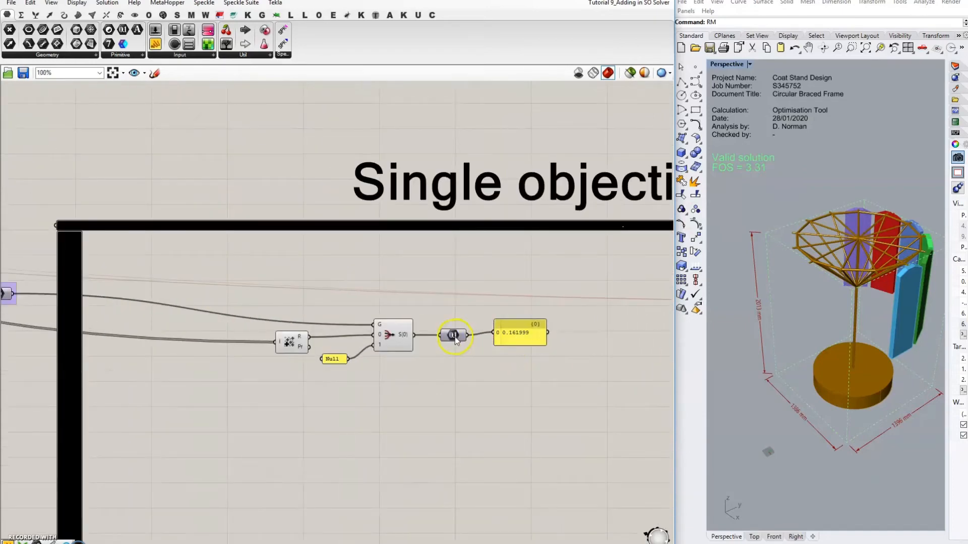
pyautogui.moveTo(519, 335); pyautogui.dragTo(487, 338)
pyautogui.click(544, 325)
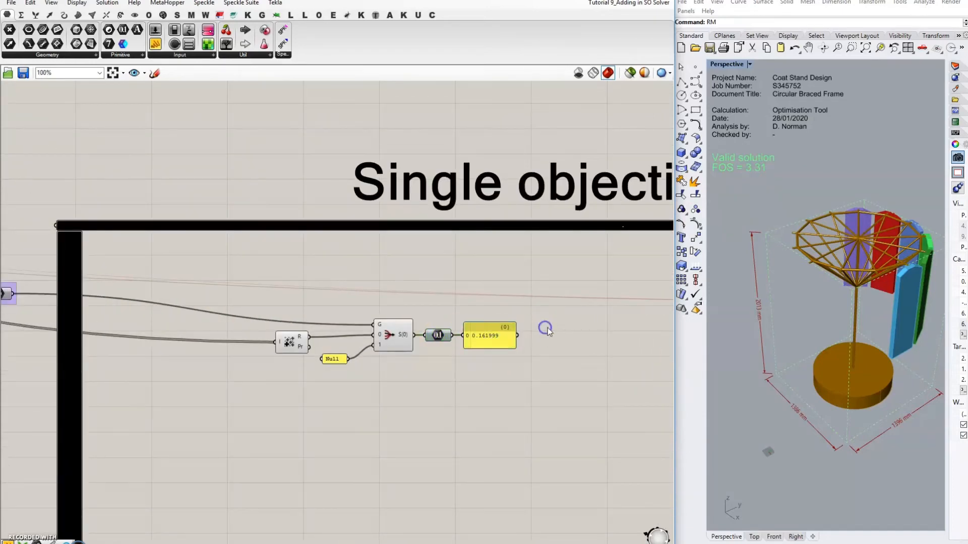
# Title the Number parameter's output panel "Volume of material"
pyautogui.rightClick(490, 337)
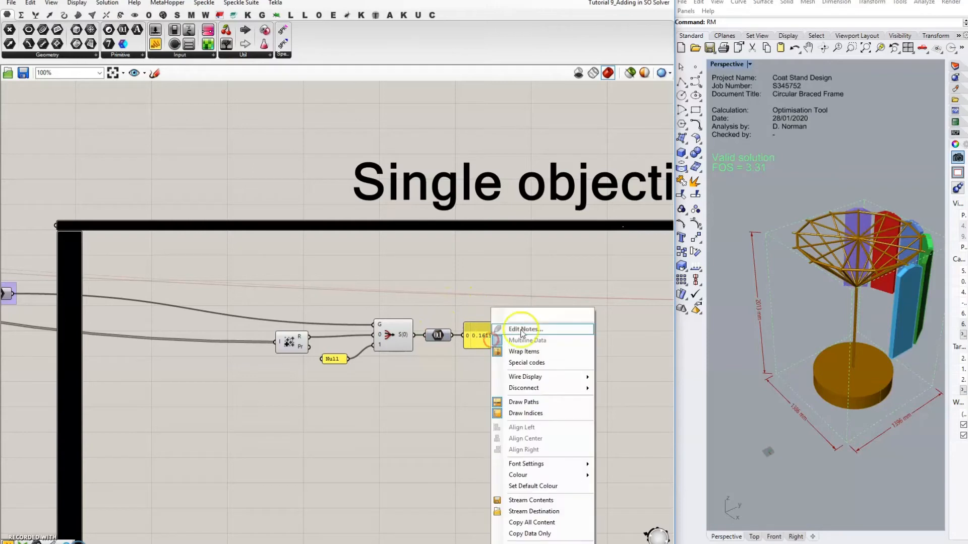
pyautogui.write('Vo')
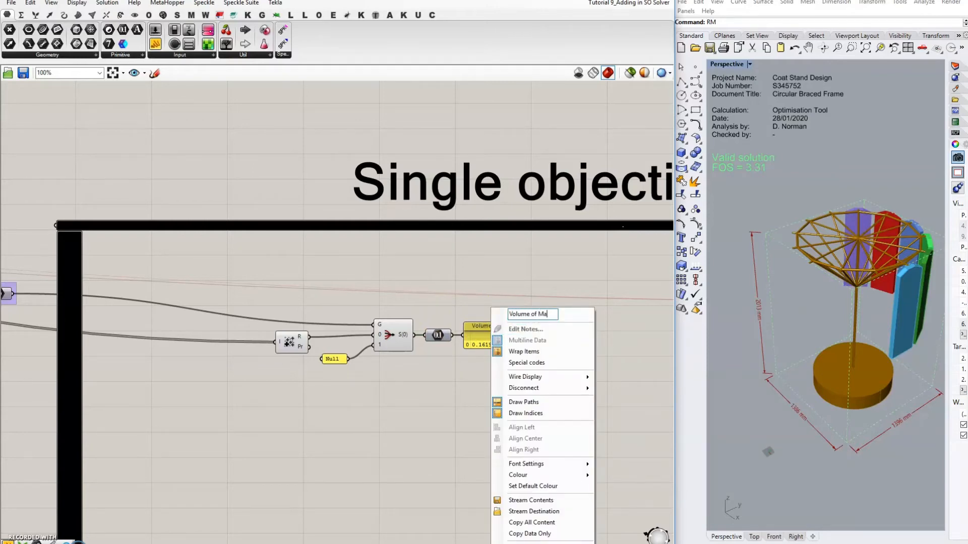
pyautogui.write('lume of material')
pyautogui.click(534, 279)
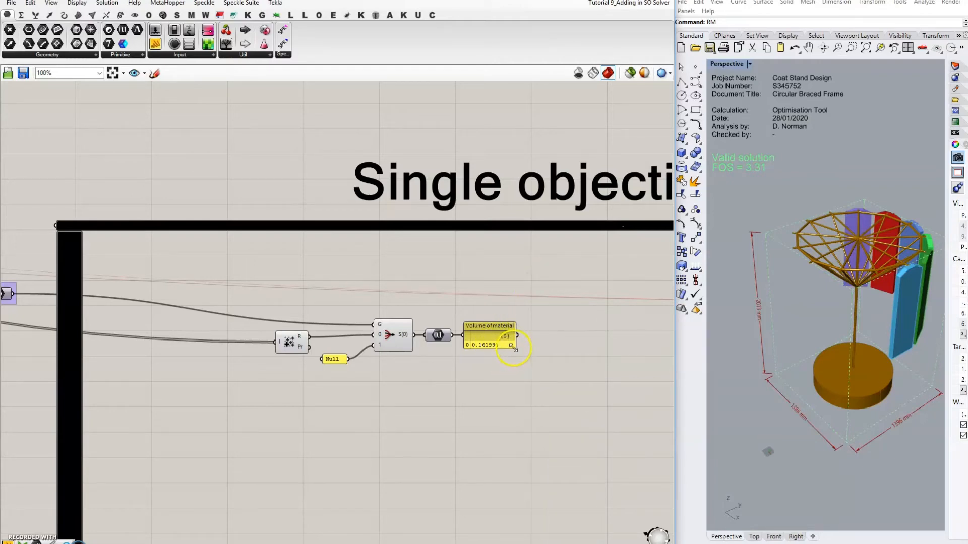
# Group the filtering components from the mass addition to the volume panel and title the group "No result if colution is invalid"
pyautogui.moveTo(254, 288); pyautogui.dragTo(620, 426)
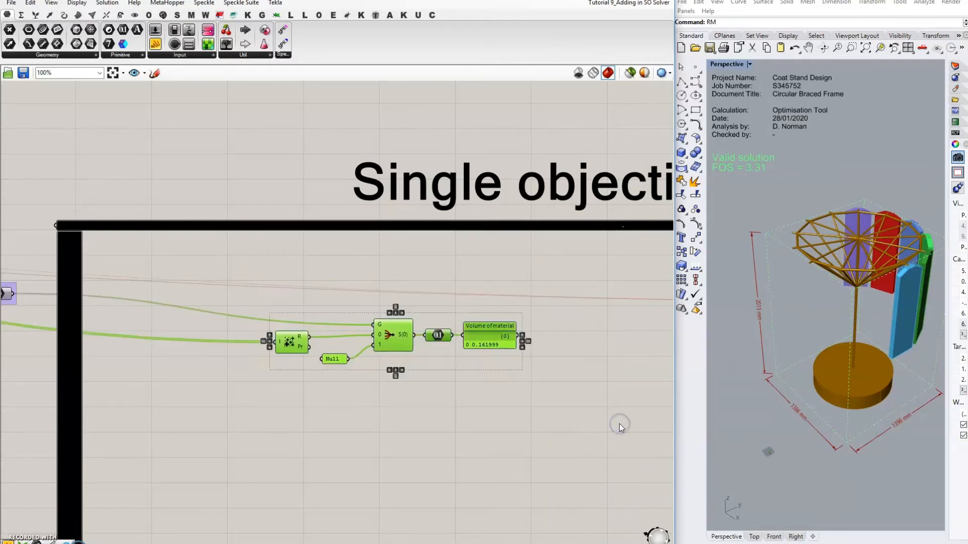
pyautogui.hotkey('ctrl', 'g')
pyautogui.rightClick(464, 319)
pyautogui.click(505, 323)
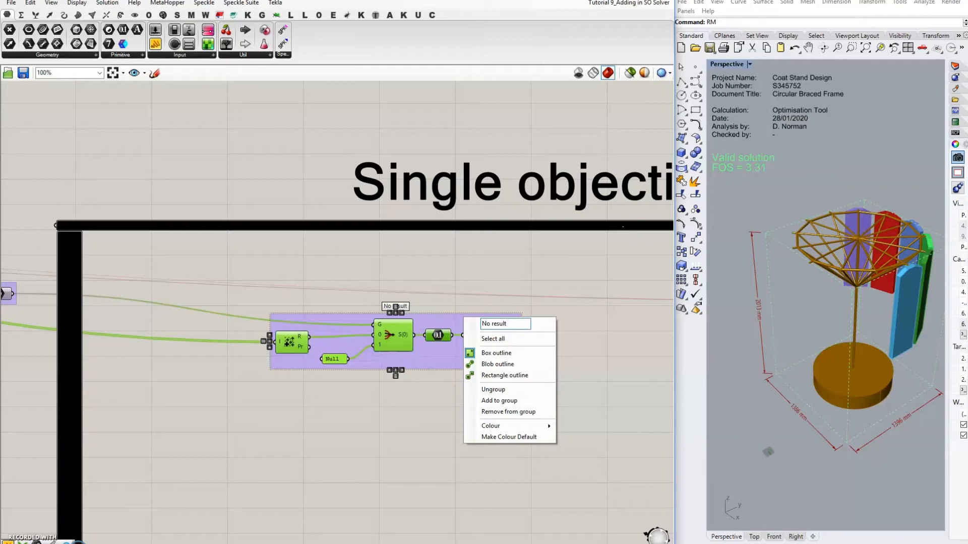
pyautogui.write('No result if colution is inv')
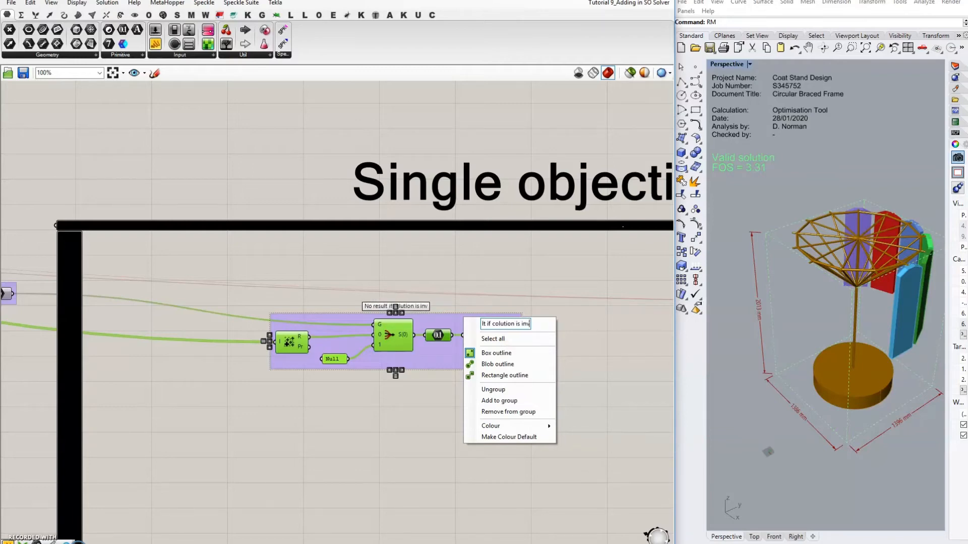
pyautogui.write('alid')
pyautogui.click(522, 271)
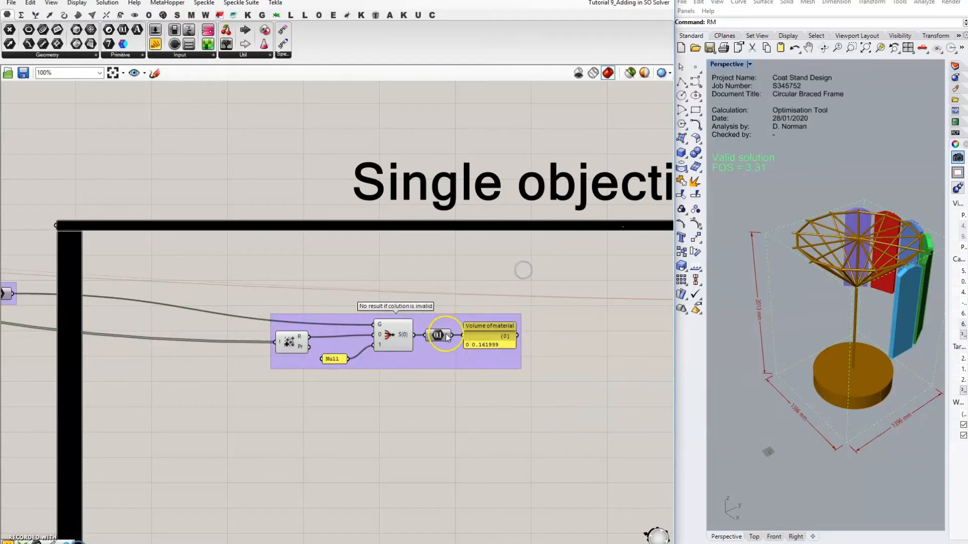
# Move the volume filter group across the single objective solver area to just below the Galapagos component
pyautogui.moveTo(443, 361); pyautogui.dragTo(447, 386)
pyautogui.scroll(-3, 402, 395)
pyautogui.moveTo(549, 385); pyautogui.dragTo(352, 331, button='right')
pyautogui.moveTo(240, 337); pyautogui.dragTo(520, 345)
# Connect the Galapagos Fitness input to the Number parameter holding the volume of material
pyautogui.scroll(3, 561, 338)
pyautogui.moveTo(504, 261); pyautogui.dragTo(446, 358)
pyautogui.click(557, 308)
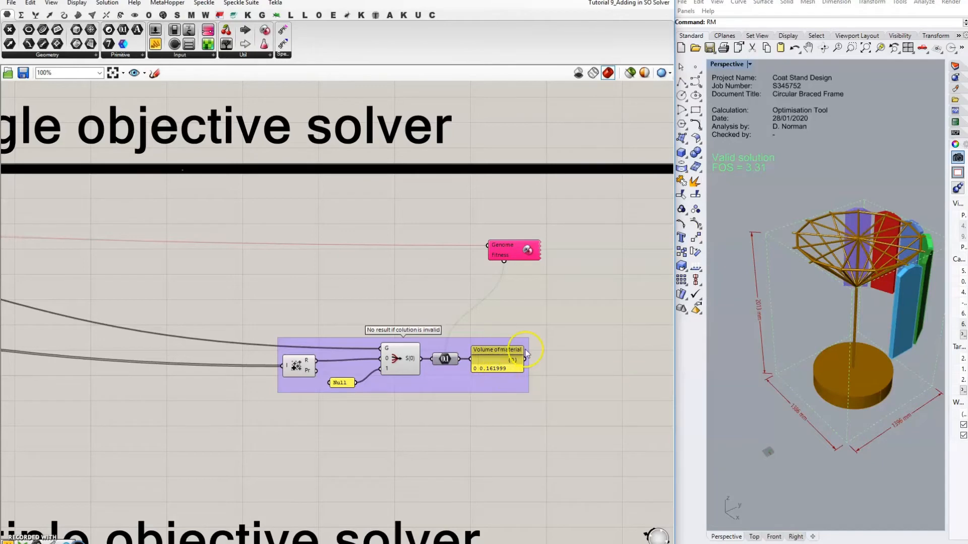
# Set the Diameter of Base variable to 100 mm to test an invalid design
pyautogui.scroll(-10, 606, 286)
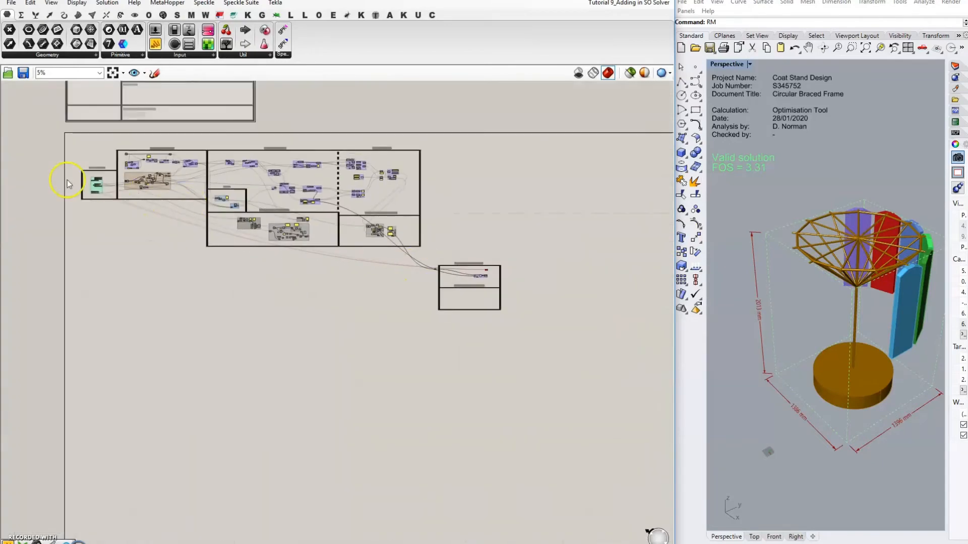
pyautogui.scroll(15, 68, 180)
pyautogui.scroll(-2, 216, 247)
pyautogui.scroll(1, 267, 350)
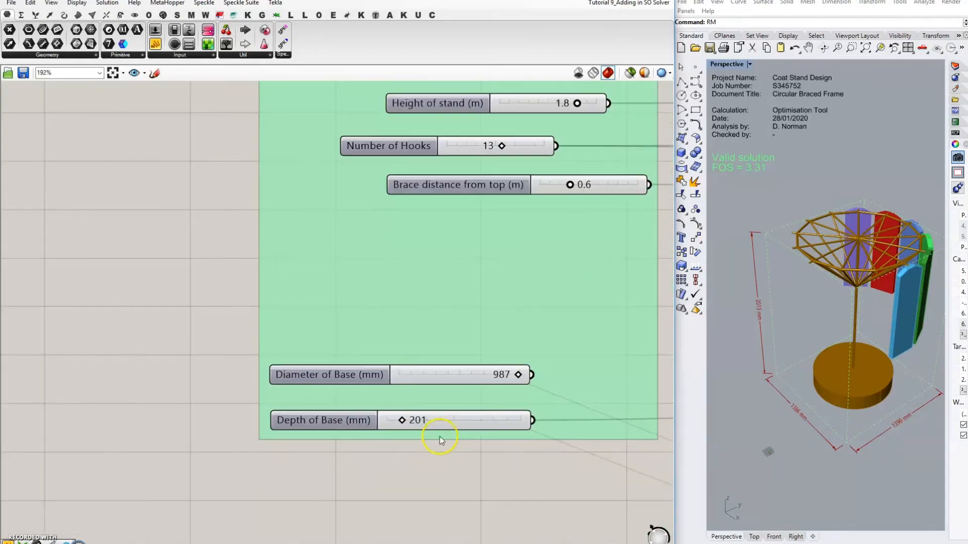
pyautogui.moveTo(519, 376); pyautogui.dragTo(356, 380)
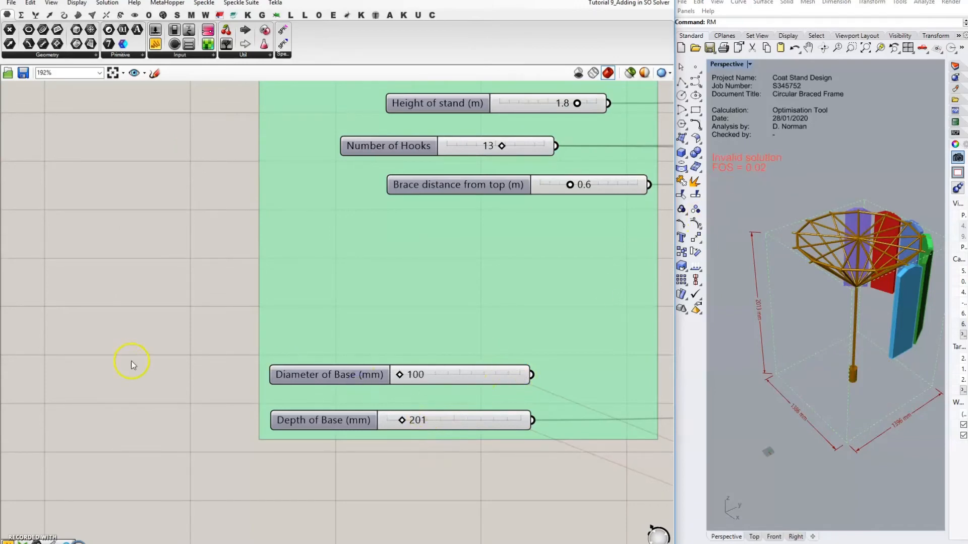
# Inspect the volume of material output and the Galapagos fitness connection for the small-base design
pyautogui.scroll(-15, 154, 257)
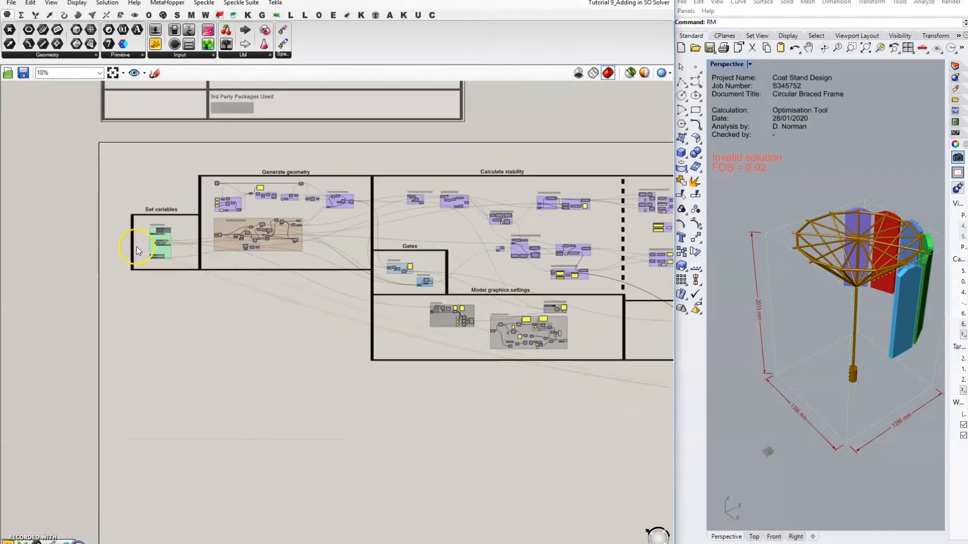
pyautogui.moveTo(579, 352); pyautogui.dragTo(203, 293, button='right')
pyautogui.scroll(12, 479, 347)
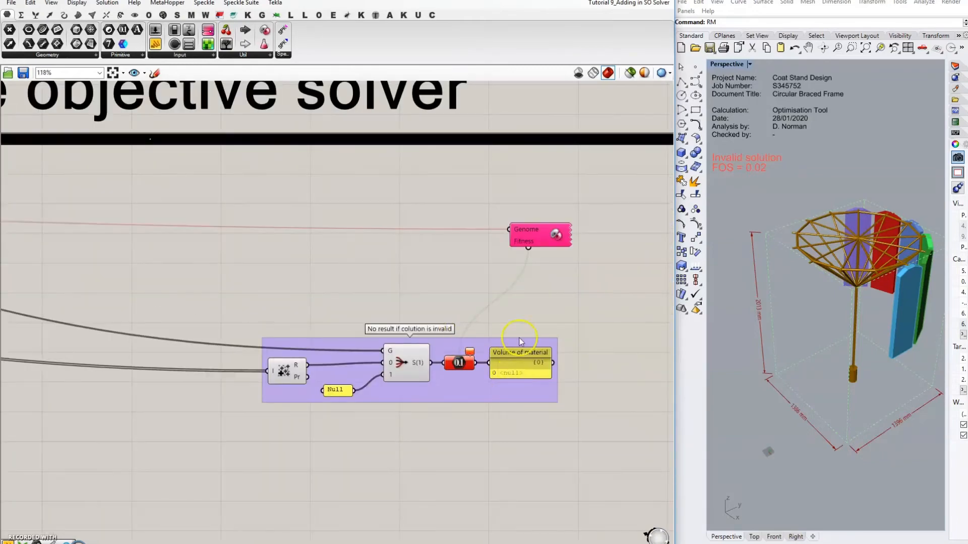
pyautogui.click(557, 238)
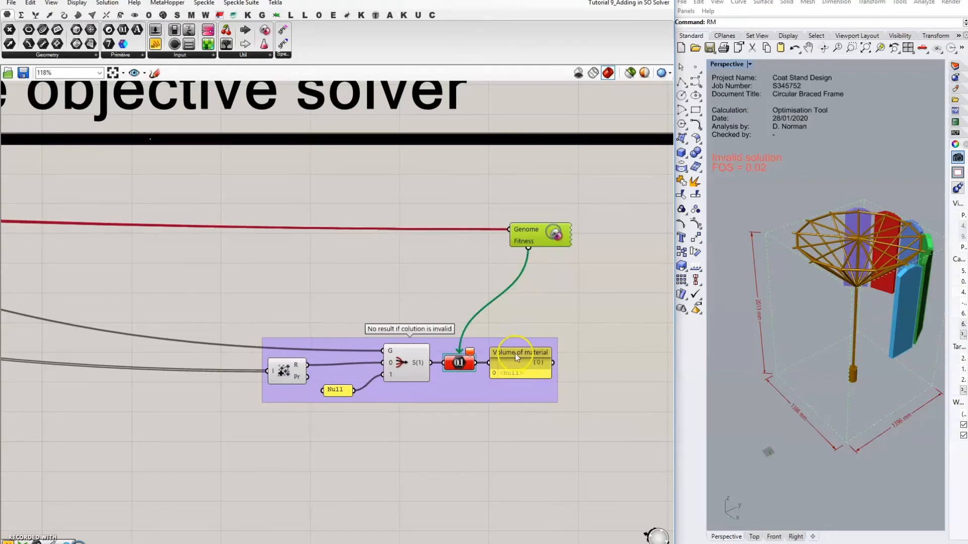
pyautogui.click(566, 301)
pyautogui.scroll(-13, 627, 313)
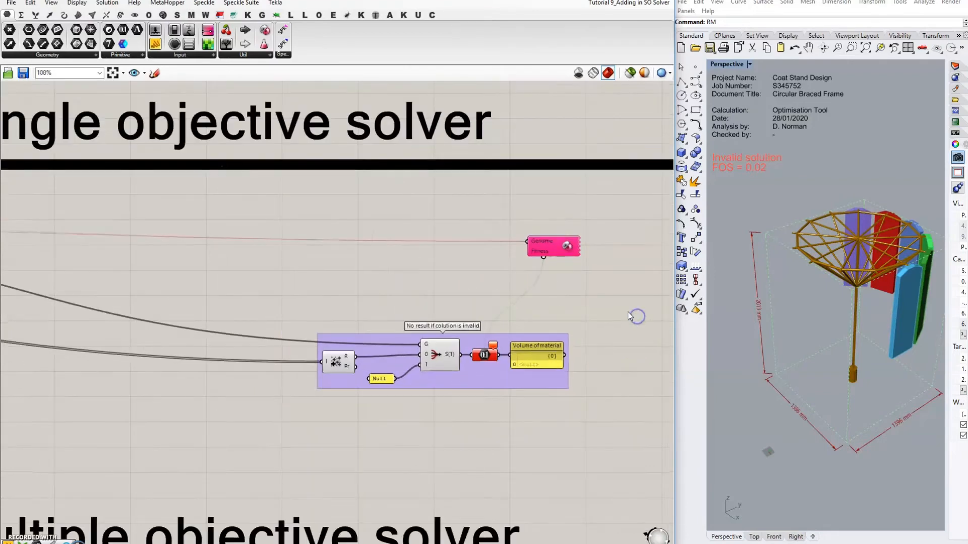
# Increase the Diameter of Base variable to give the coat stand a wide base again
pyautogui.scroll(15, 66, 197)
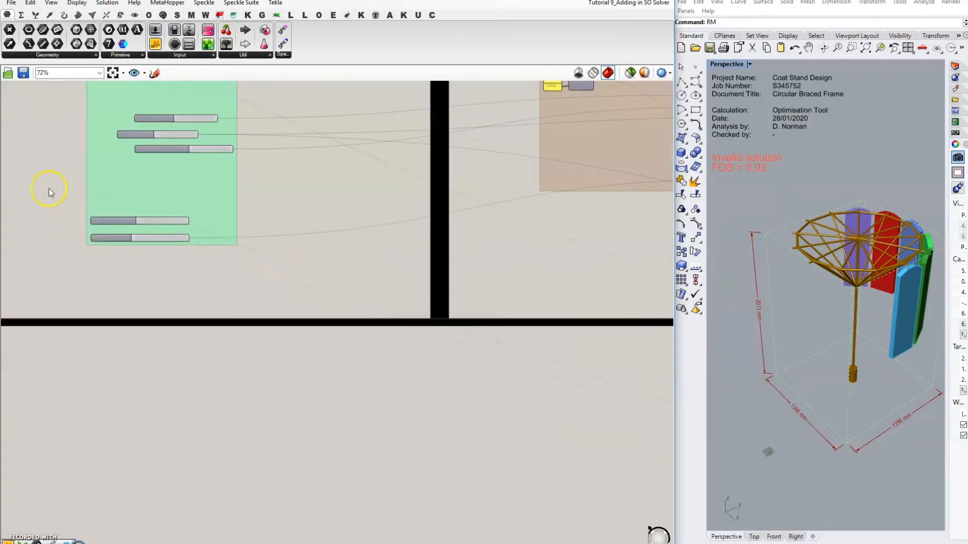
pyautogui.moveTo(312, 254); pyautogui.dragTo(419, 252)
pyautogui.scroll(-15, 247, 290)
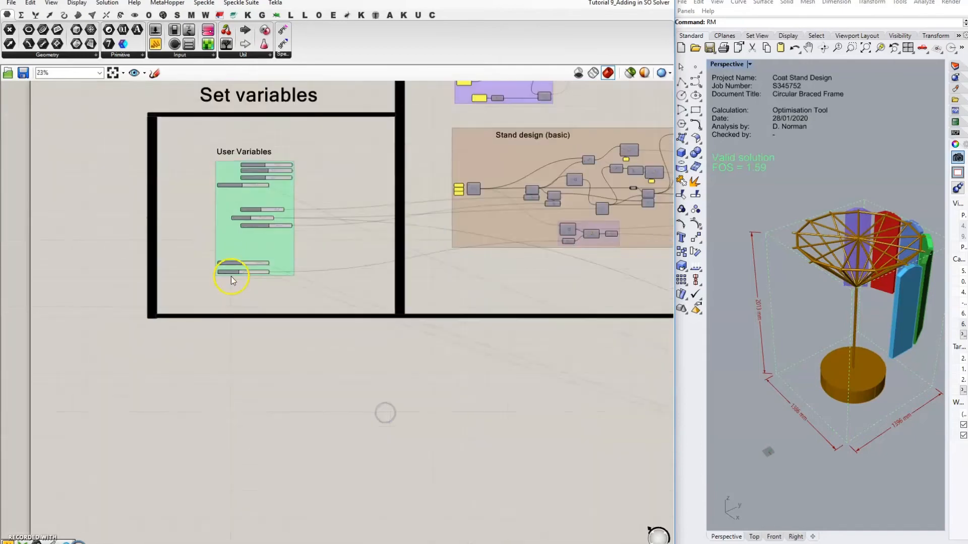
# Open the Galapagos Editor and set the fitness goal to Minimize
pyautogui.moveTo(624, 386); pyautogui.dragTo(332, 347, button='right')
pyautogui.scroll(10, 383, 318)
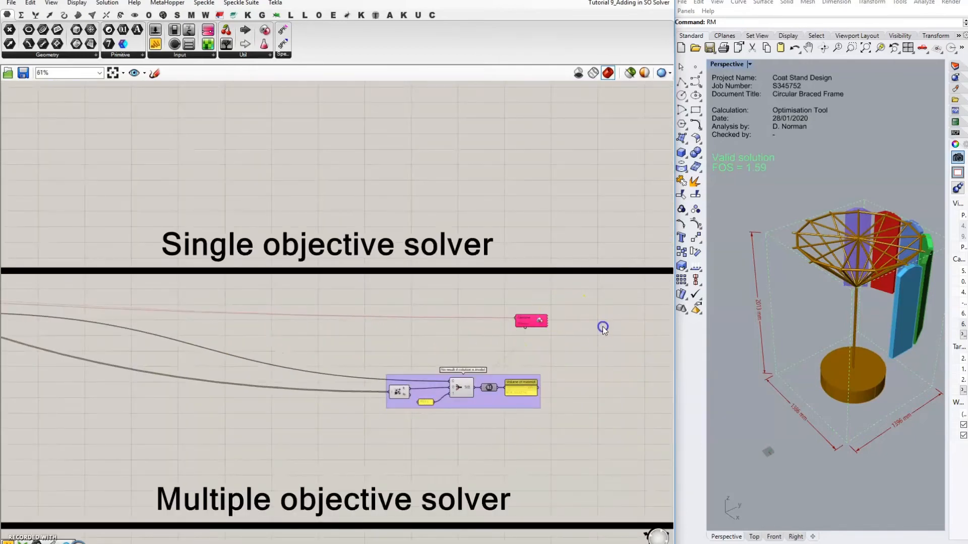
pyautogui.scroll(1, 535, 327)
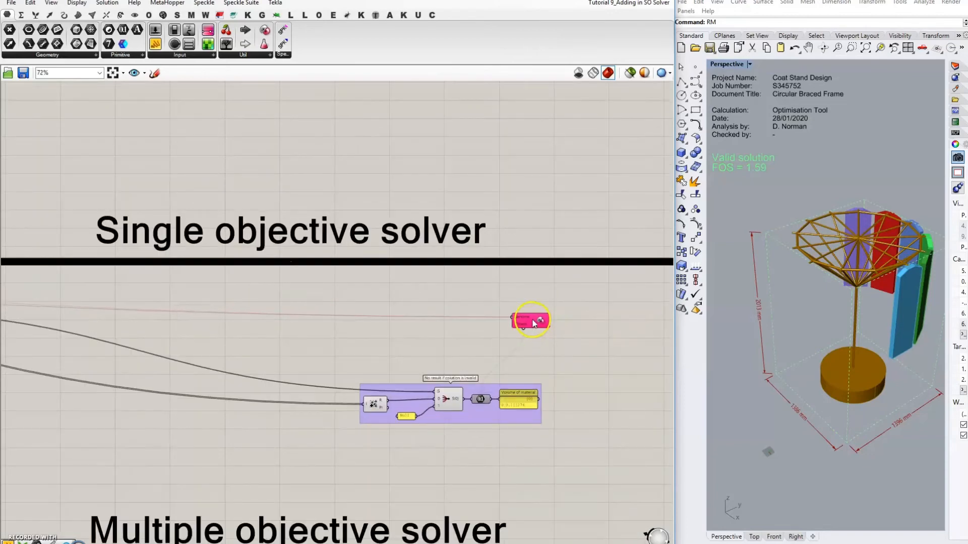
pyautogui.doubleClick(532, 320)
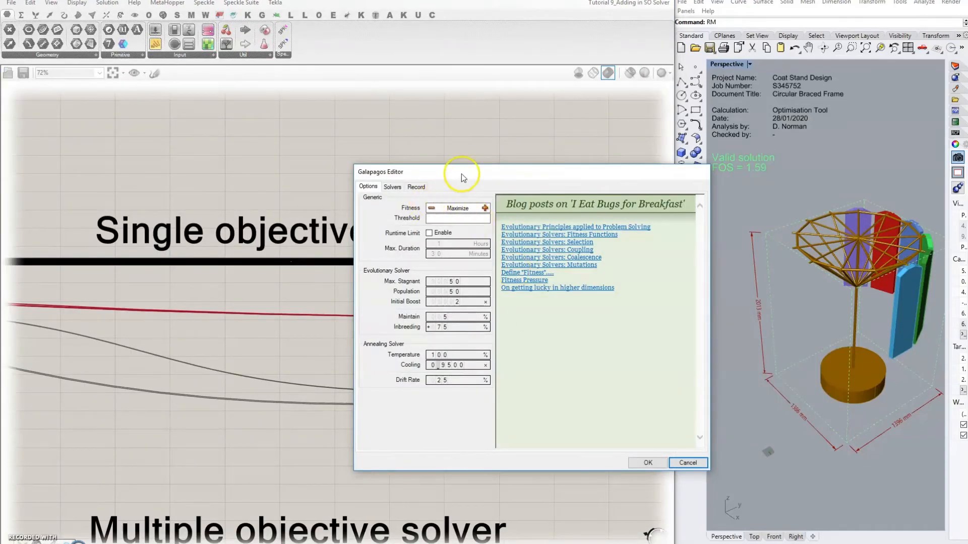
pyautogui.moveTo(460, 173); pyautogui.dragTo(671, 114)
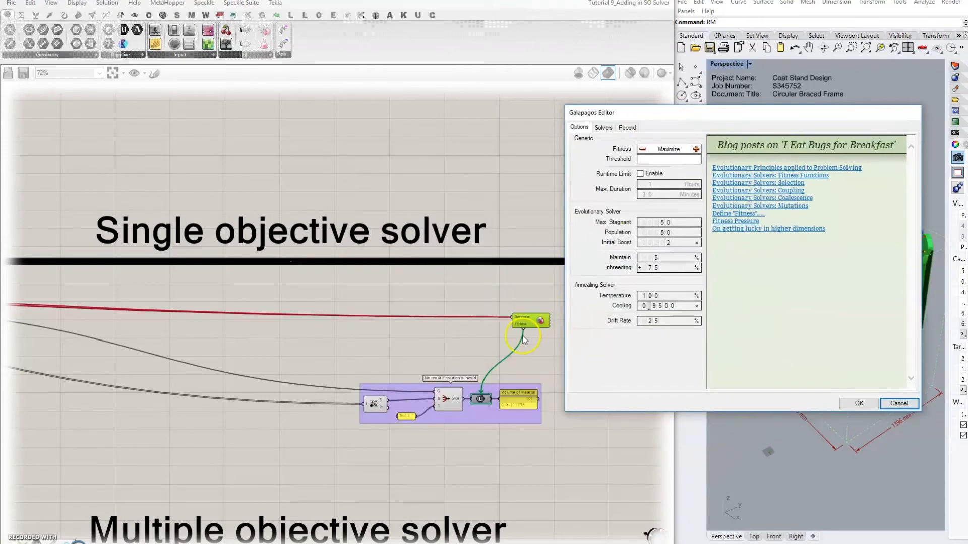
pyautogui.click(642, 149)
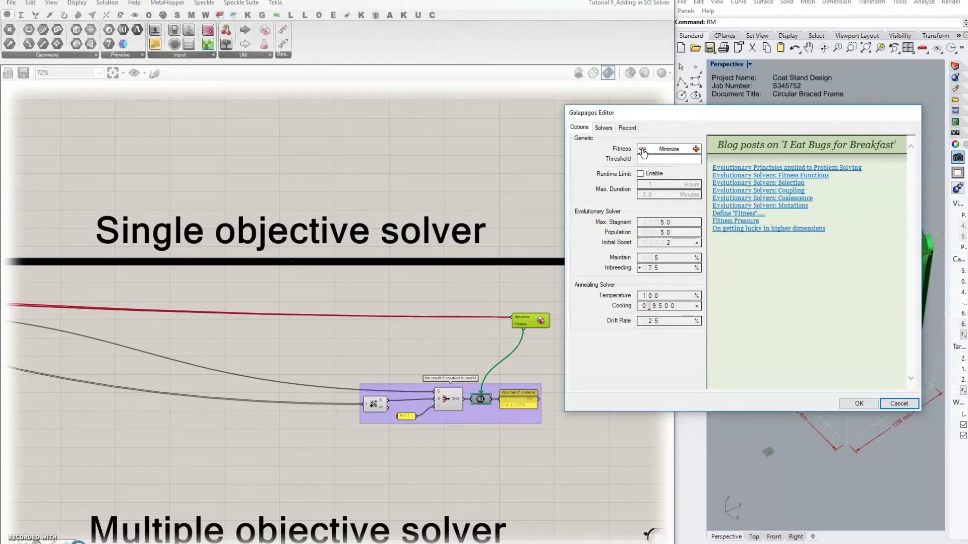
# Switch to the Galapagos solver controls and start the evolutionary solver
pyautogui.moveTo(689, 115); pyautogui.dragTo(298, 209)
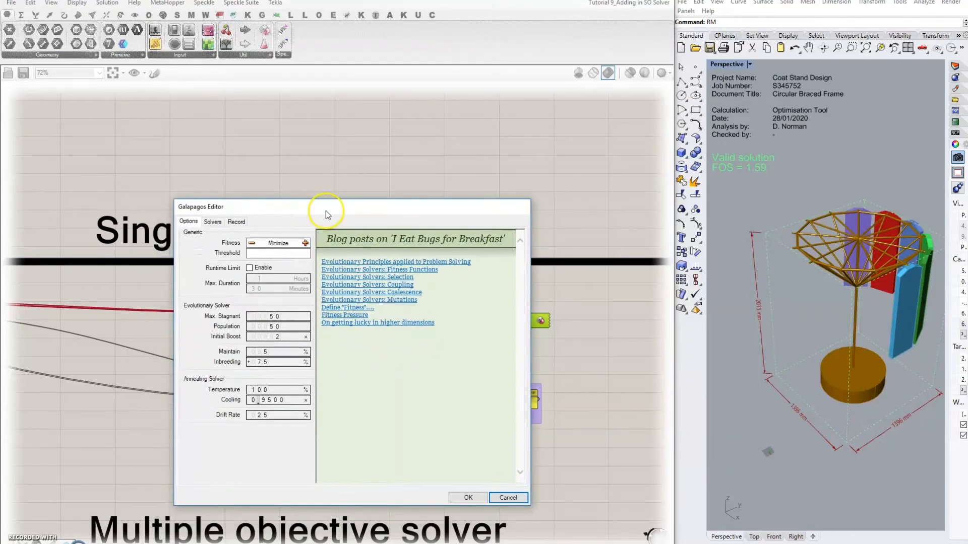
pyautogui.click(213, 222)
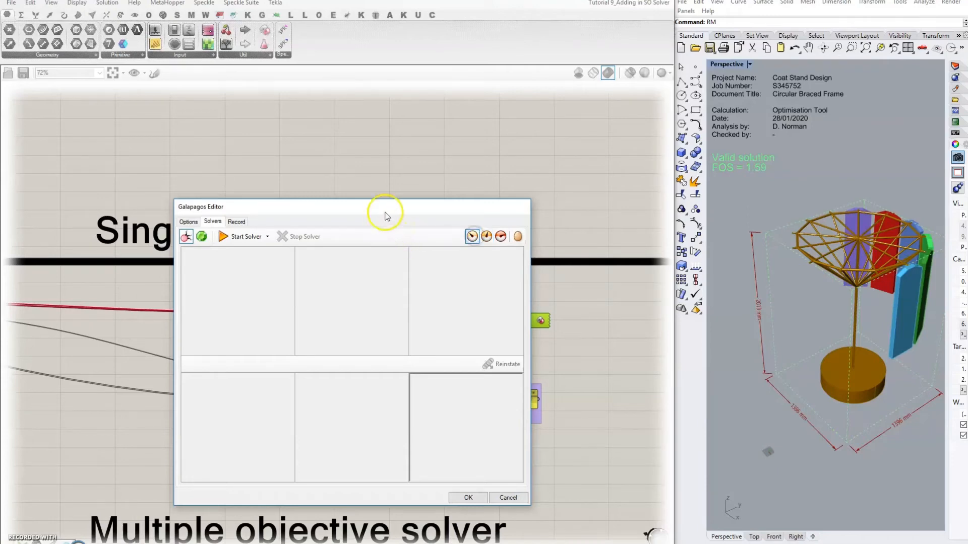
pyautogui.moveTo(378, 206); pyautogui.dragTo(336, 191)
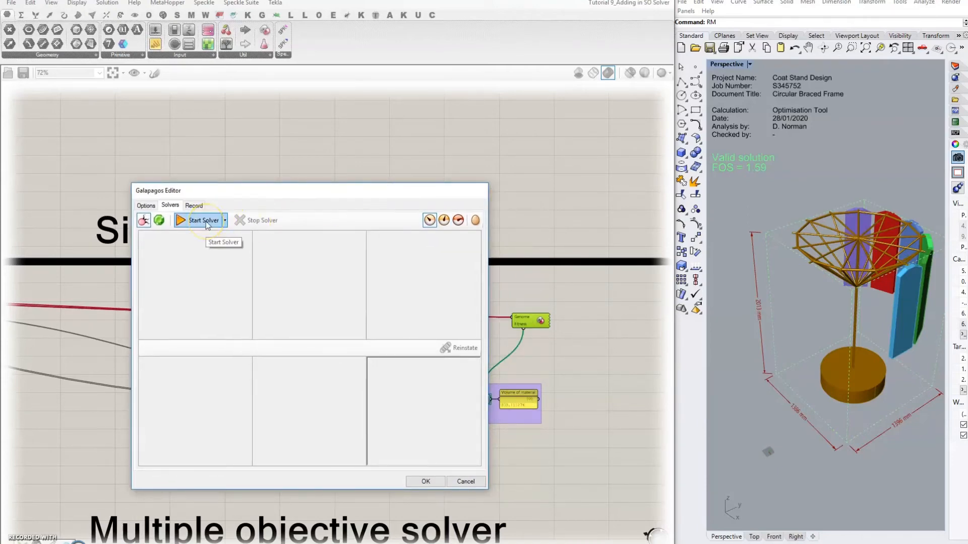
pyautogui.click(206, 222)
pyautogui.moveTo(416, 197); pyautogui.dragTo(348, 213)
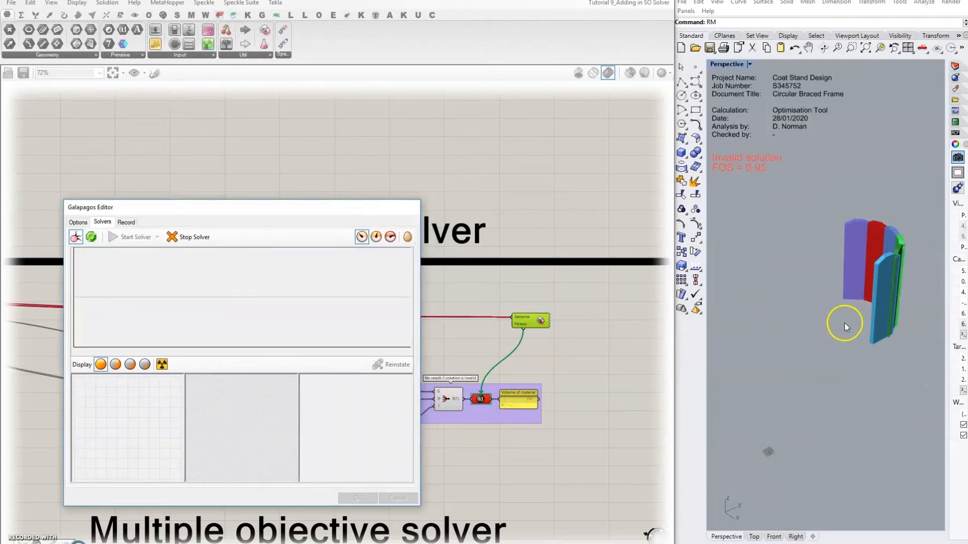
# Examine how the running solver varies the hoop diameter, base diameter and base depth variables and the stand model
pyautogui.moveTo(395, 203); pyautogui.dragTo(762, 245)
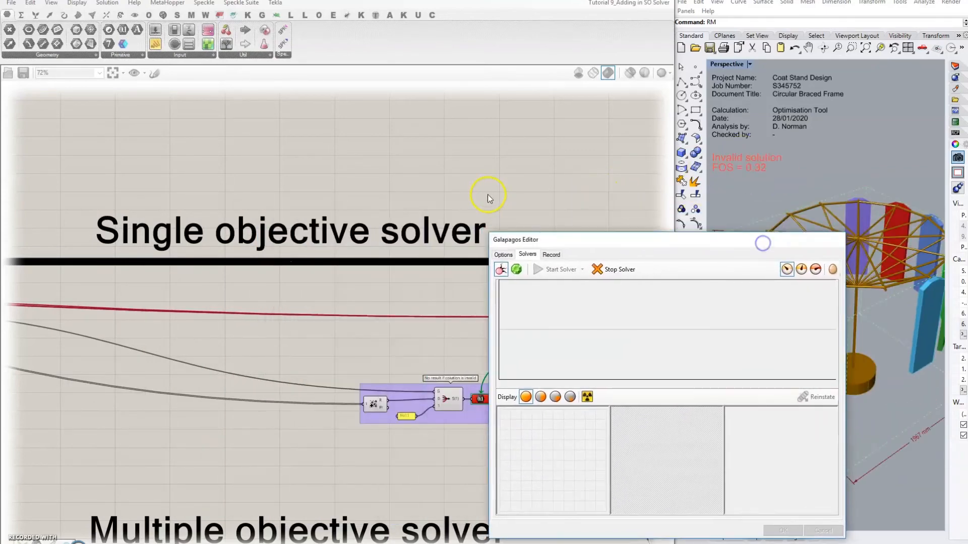
pyautogui.scroll(-4, 454, 197)
pyautogui.scroll(-5, 423, 305)
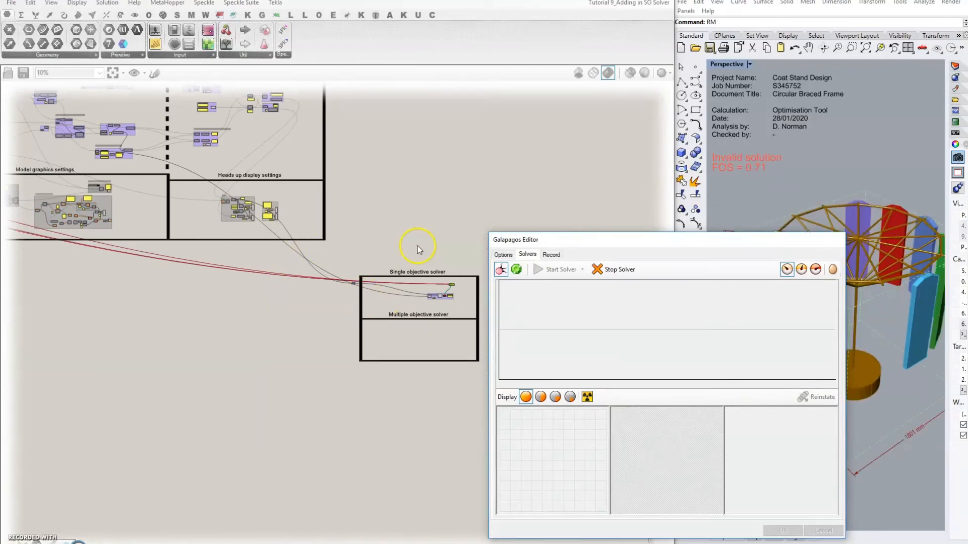
pyautogui.scroll(-3, 421, 248)
pyautogui.scroll(5, 58, 187)
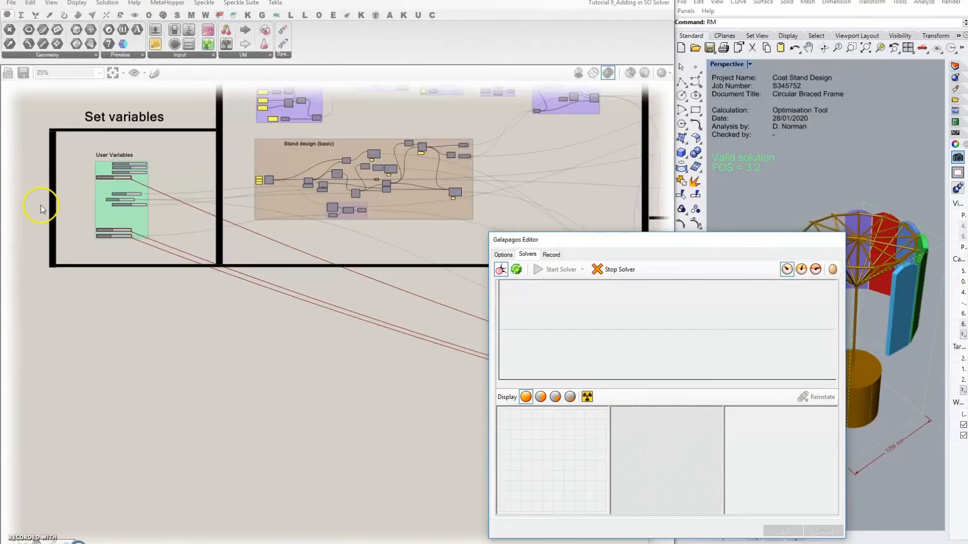
pyautogui.scroll(5, 78, 205)
pyautogui.scroll(3, 115, 149)
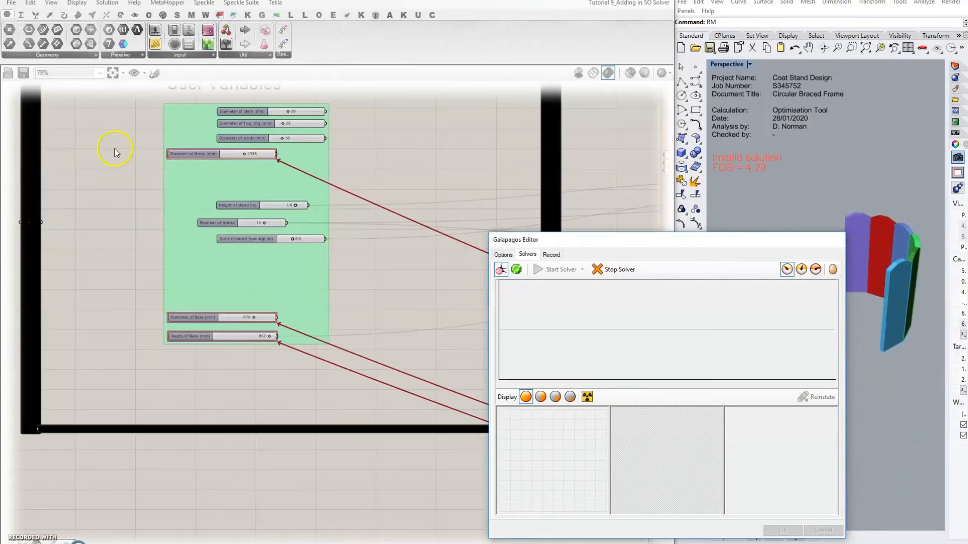
pyautogui.moveTo(592, 239); pyautogui.dragTo(485, 230)
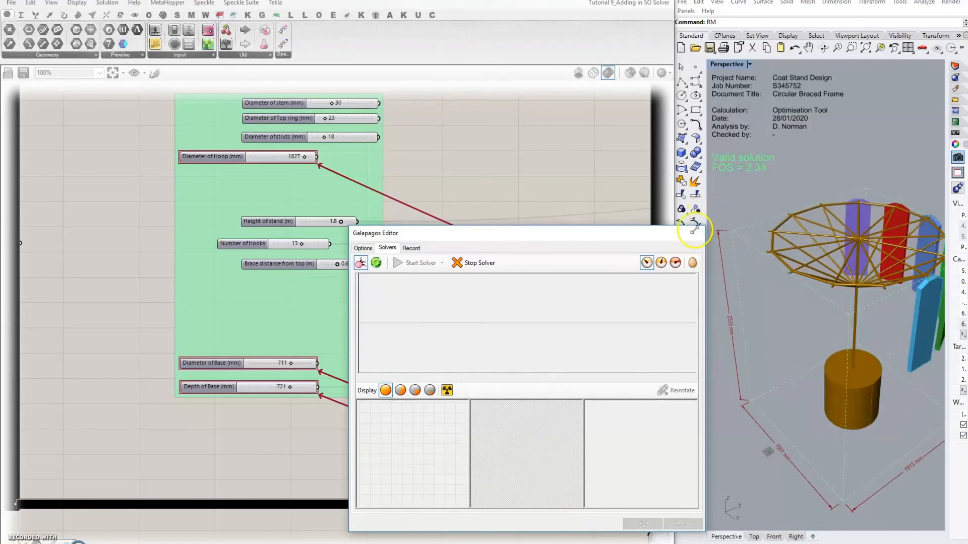
pyautogui.moveTo(705, 231); pyautogui.dragTo(619, 275)
pyautogui.moveTo(547, 283); pyautogui.dragTo(563, 254)
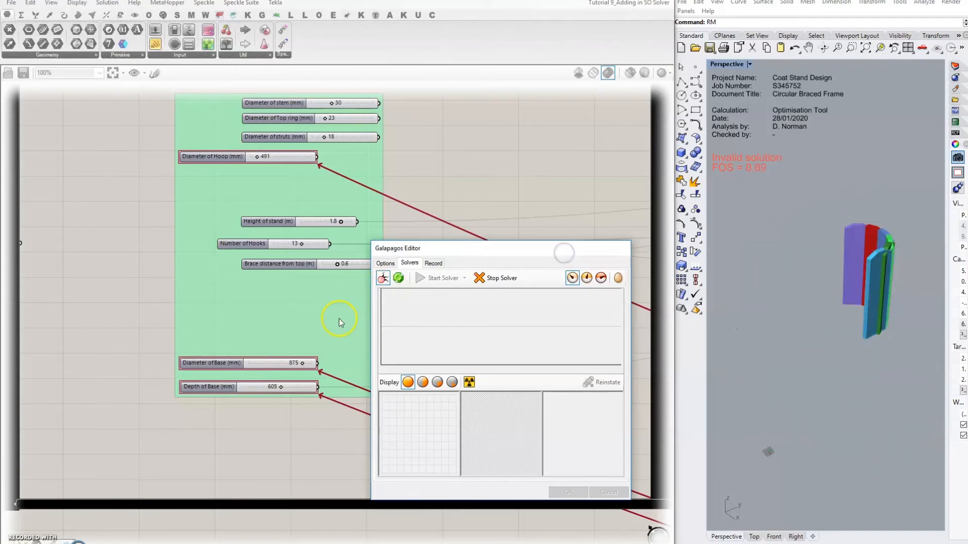
pyautogui.moveTo(338, 319); pyautogui.dragTo(205, 267, button='right')
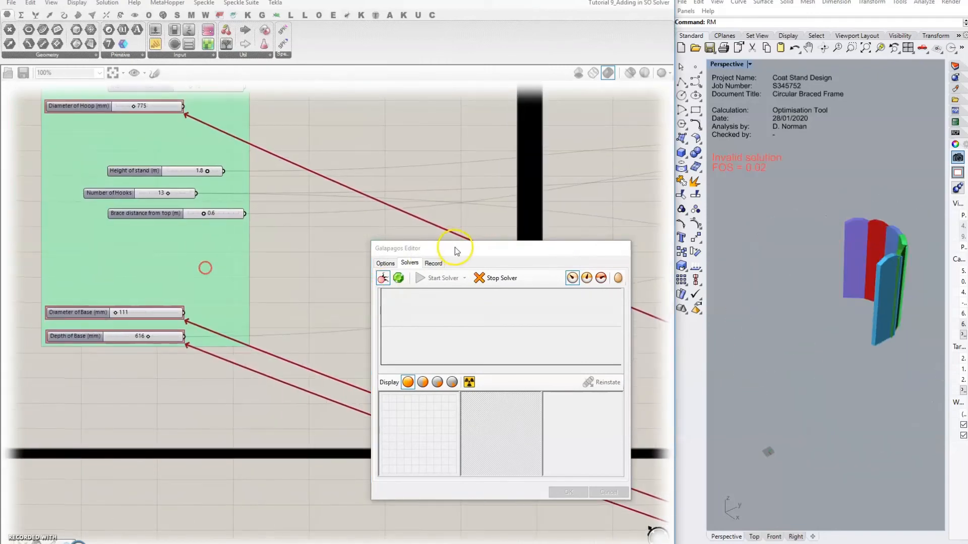
# Enlarge and reposition the Galapagos Editor so that the solver graphs fit beside the coat stand model
pyautogui.moveTo(454, 248); pyautogui.dragTo(236, 248)
pyautogui.moveTo(417, 240); pyautogui.dragTo(627, 218)
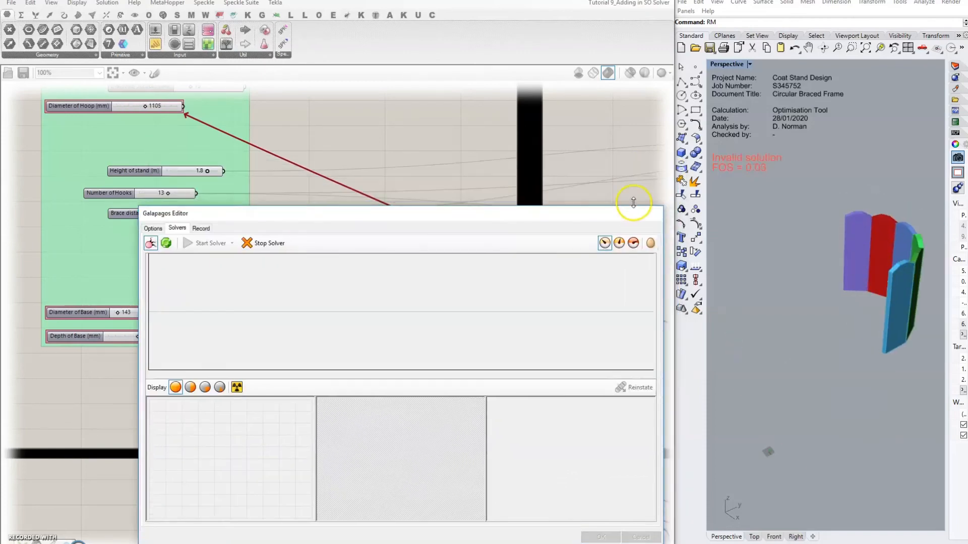
pyautogui.click(633, 188)
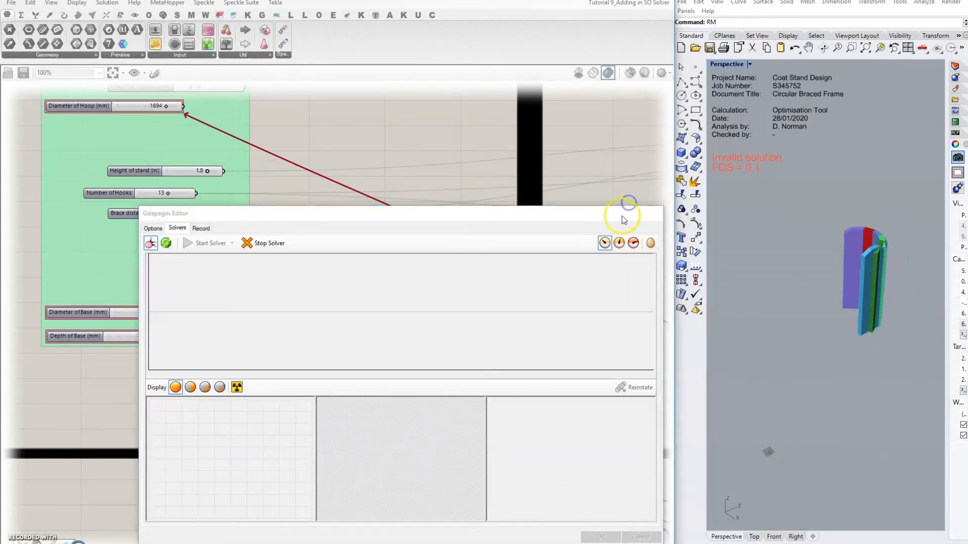
pyautogui.moveTo(622, 209); pyautogui.dragTo(610, 176)
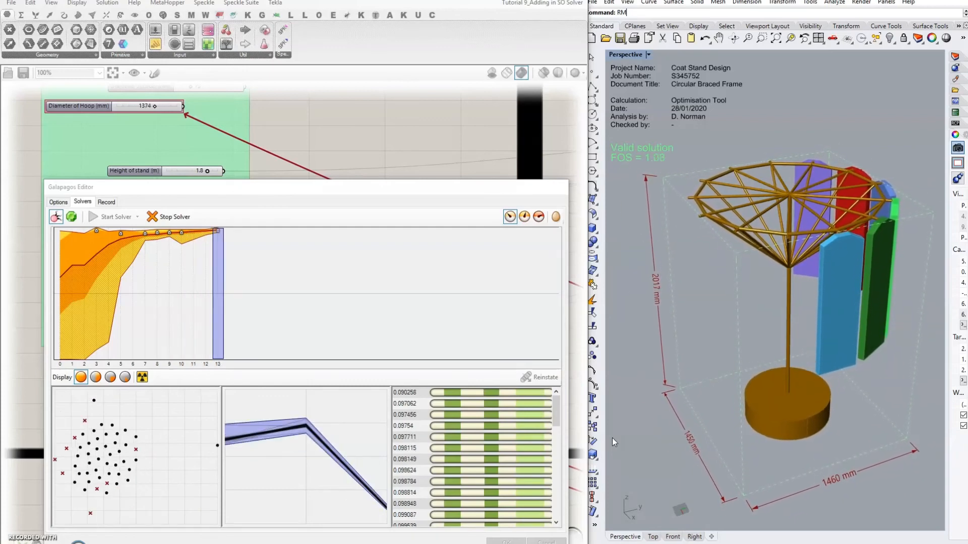
# Stop the Galapagos solver run
pyautogui.click(255, 242)
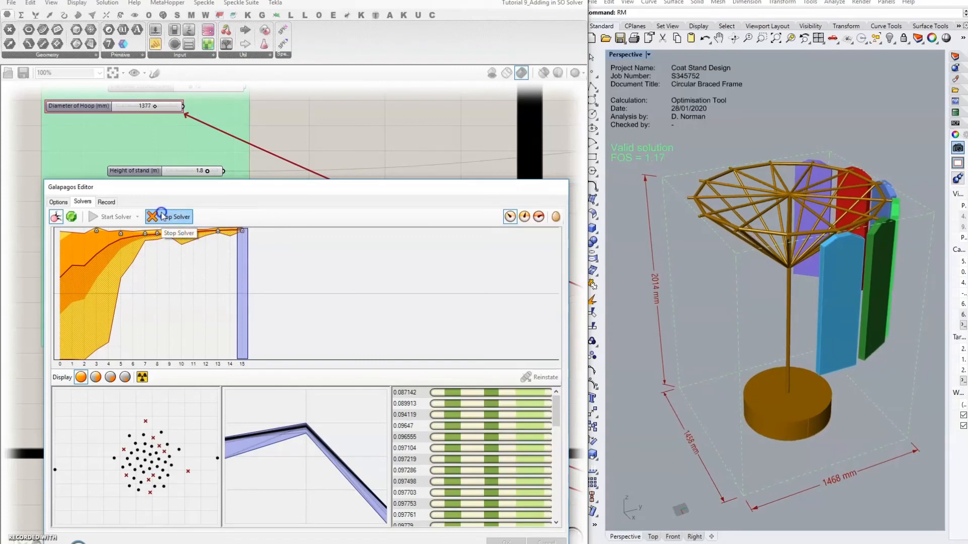
pyautogui.click(163, 216)
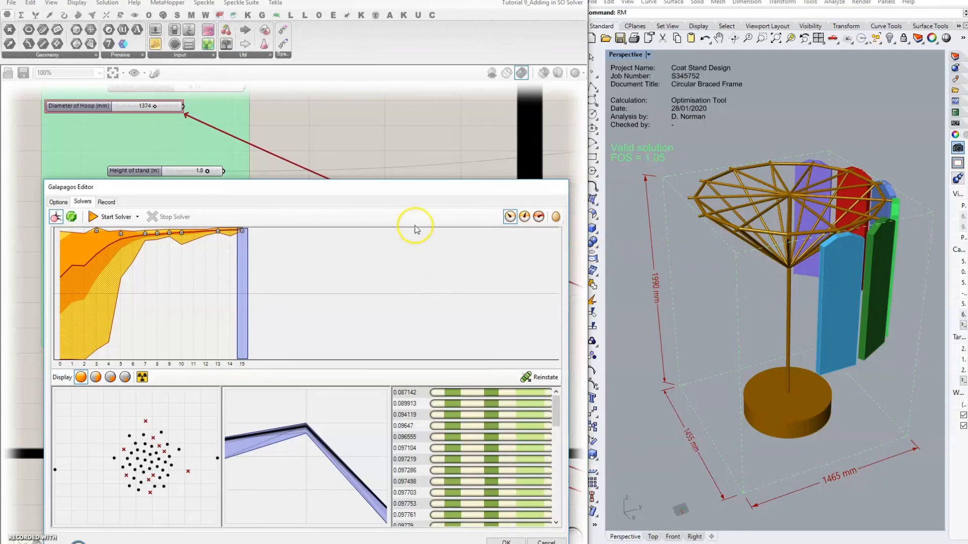
# Limit the genome list to the fittest few, reinstate the 0.096555 genome on the coat stand, and accept the Galapagos Editor
pyautogui.moveTo(416, 190); pyautogui.dragTo(415, 167)
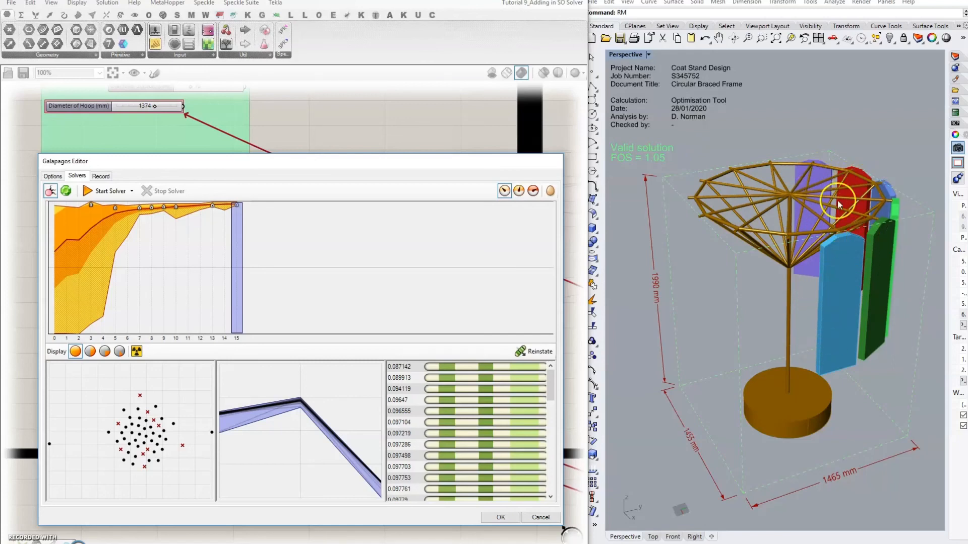
pyautogui.click(184, 223)
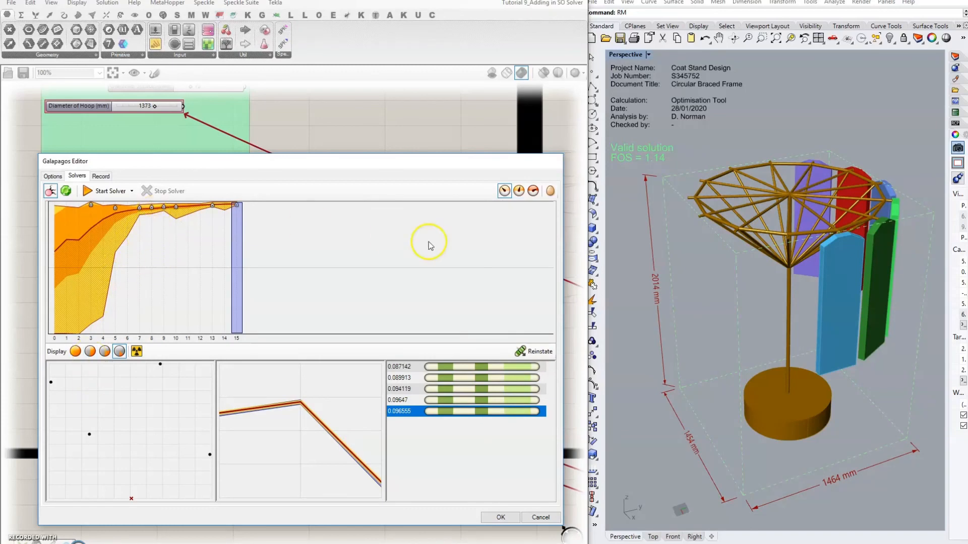
pyautogui.click(504, 518)
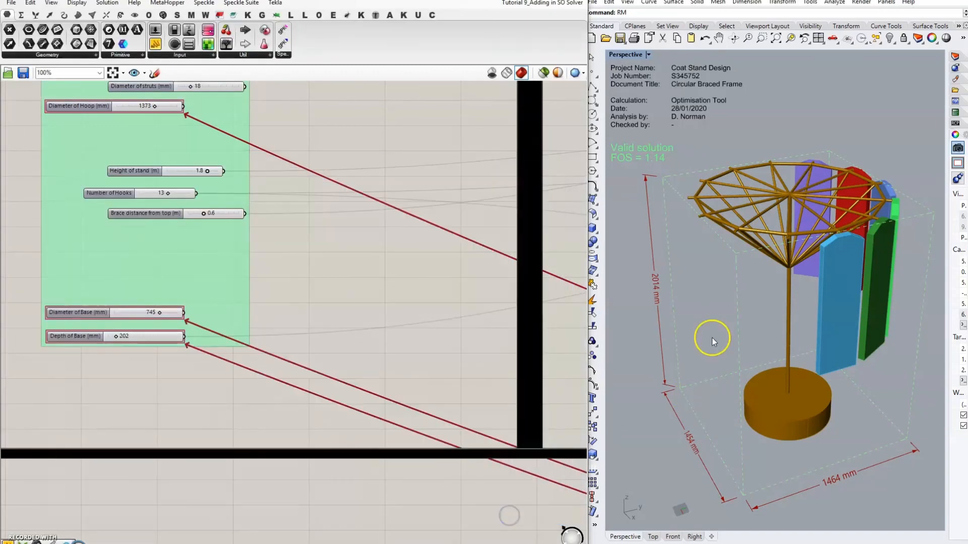
# Examine the coat stand model and its User Variables sliders, and bring the whole definition into view
pyautogui.moveTo(711, 338); pyautogui.dragTo(729, 329, button='right')
pyautogui.scroll(-1, 196, 274)
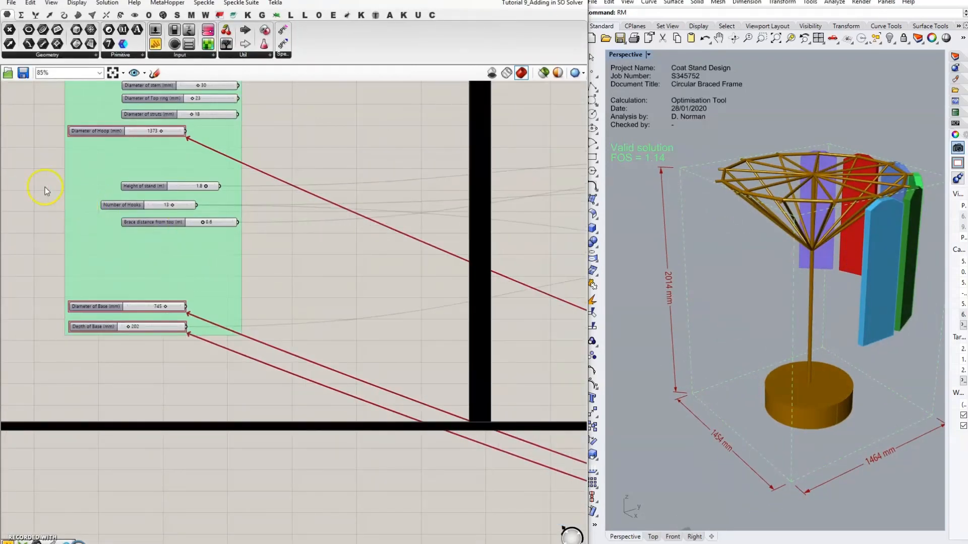
pyautogui.moveTo(46, 191); pyautogui.dragTo(141, 288, button='right')
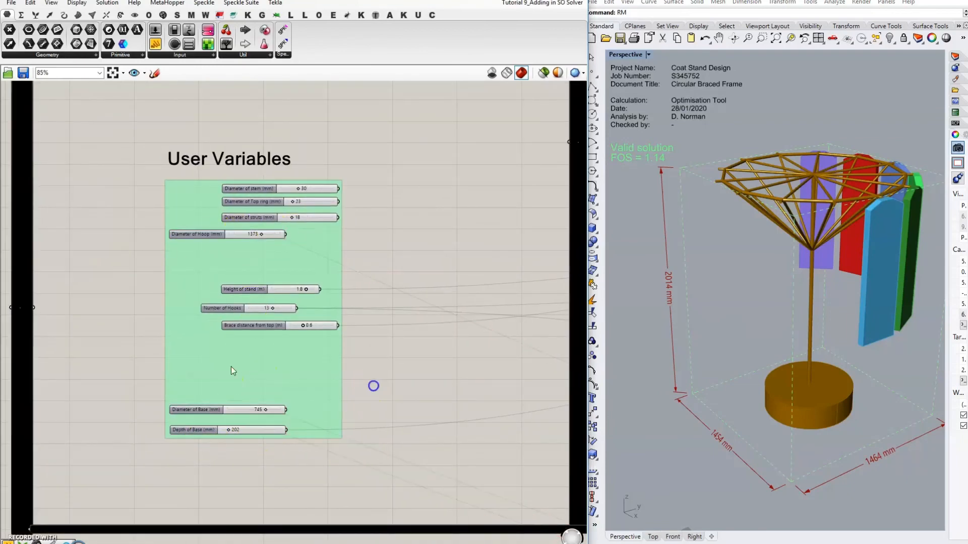
pyautogui.scroll(-5, 125, 275)
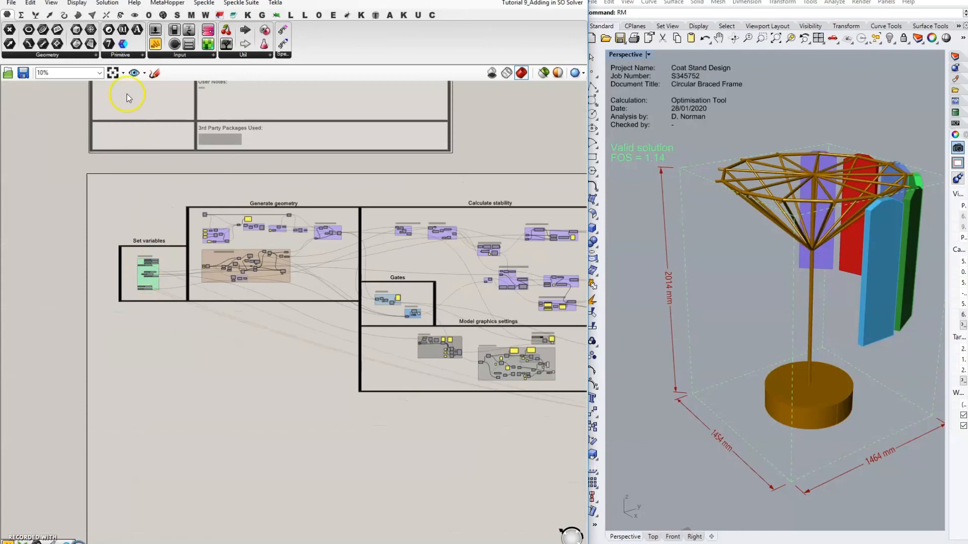
pyautogui.click(113, 72)
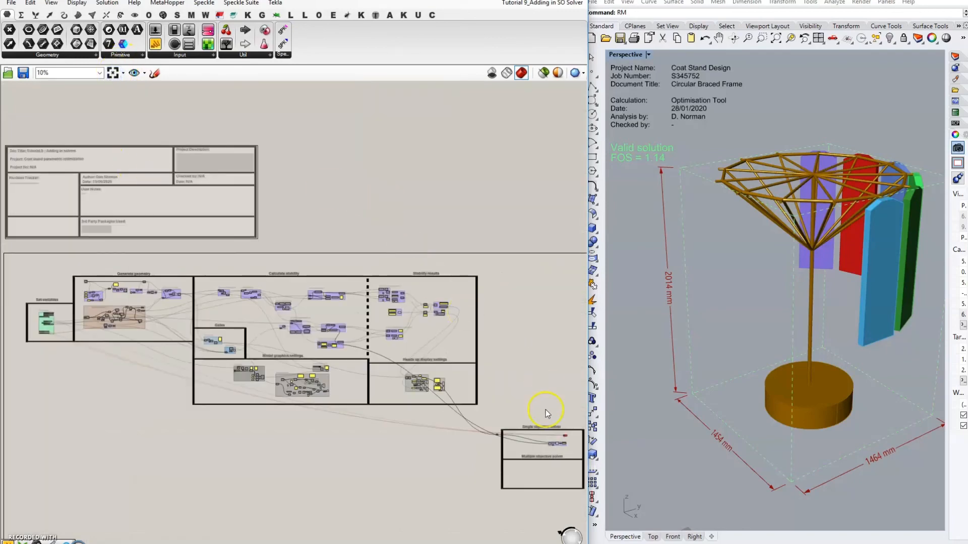